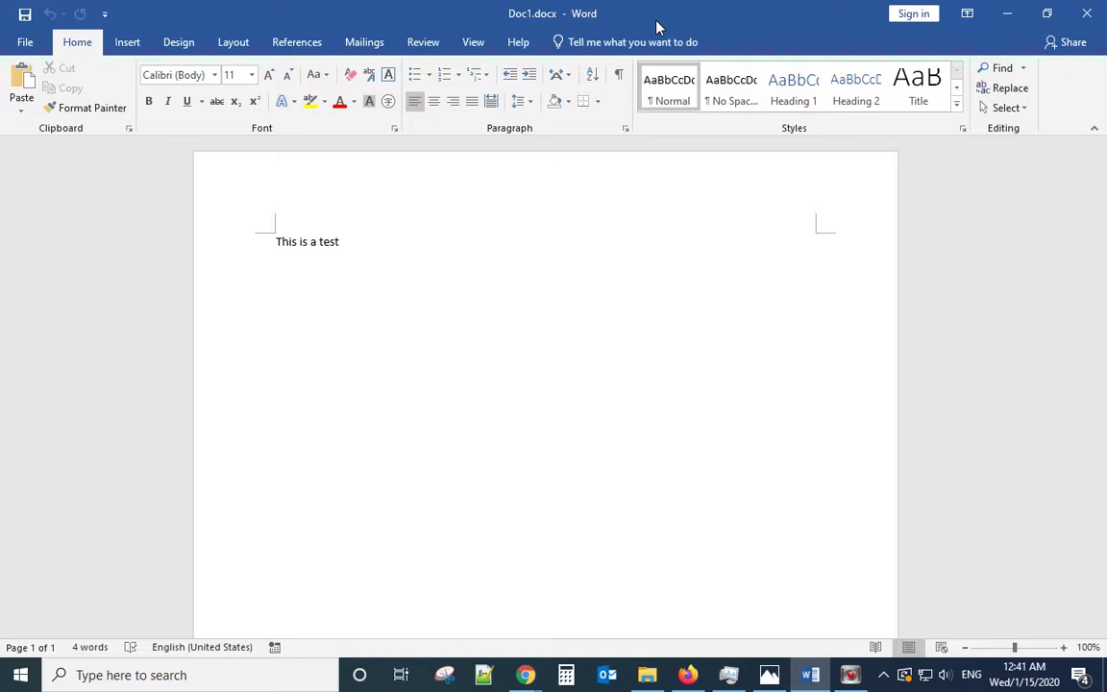
Step: Minimize the Word window showing Doc1.docx so the desktop is visible
click(1006, 13)
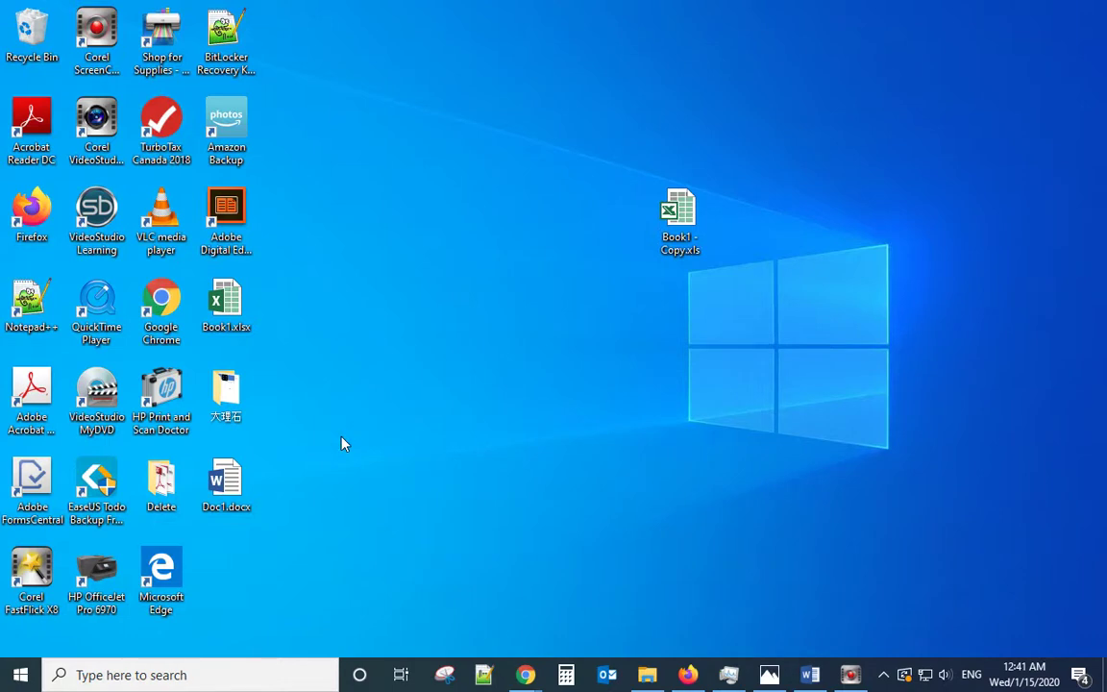
Step: Clear the Read-only attribute in Doc1.docx Properties, apply it, then reopen Properties
right_click(231, 485)
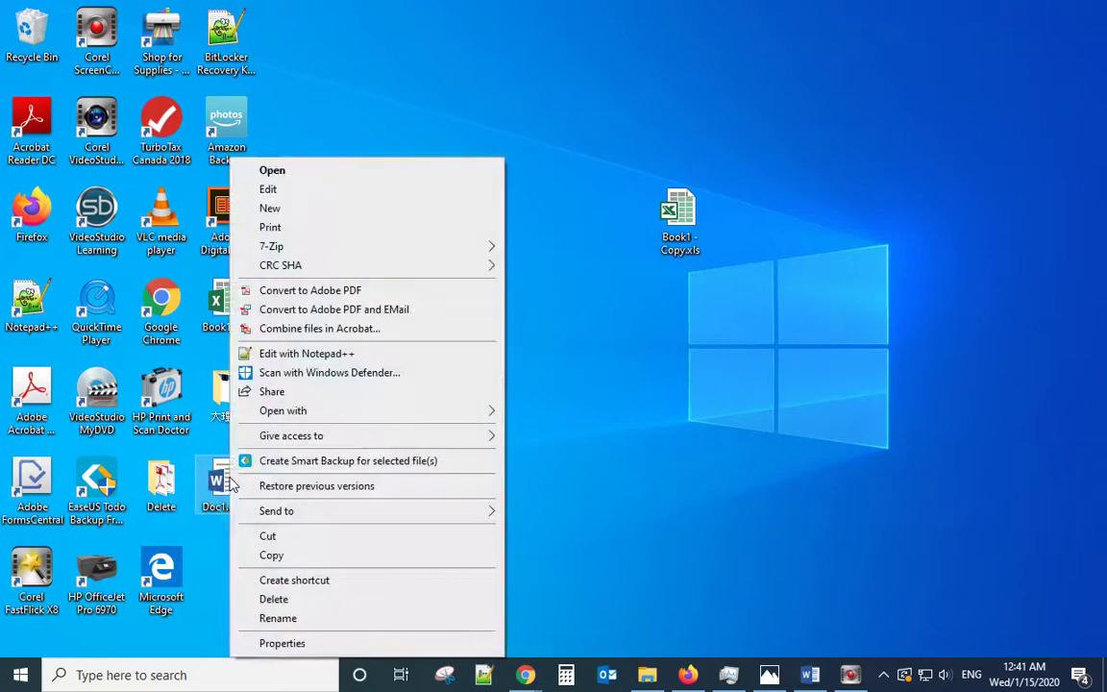
click(288, 644)
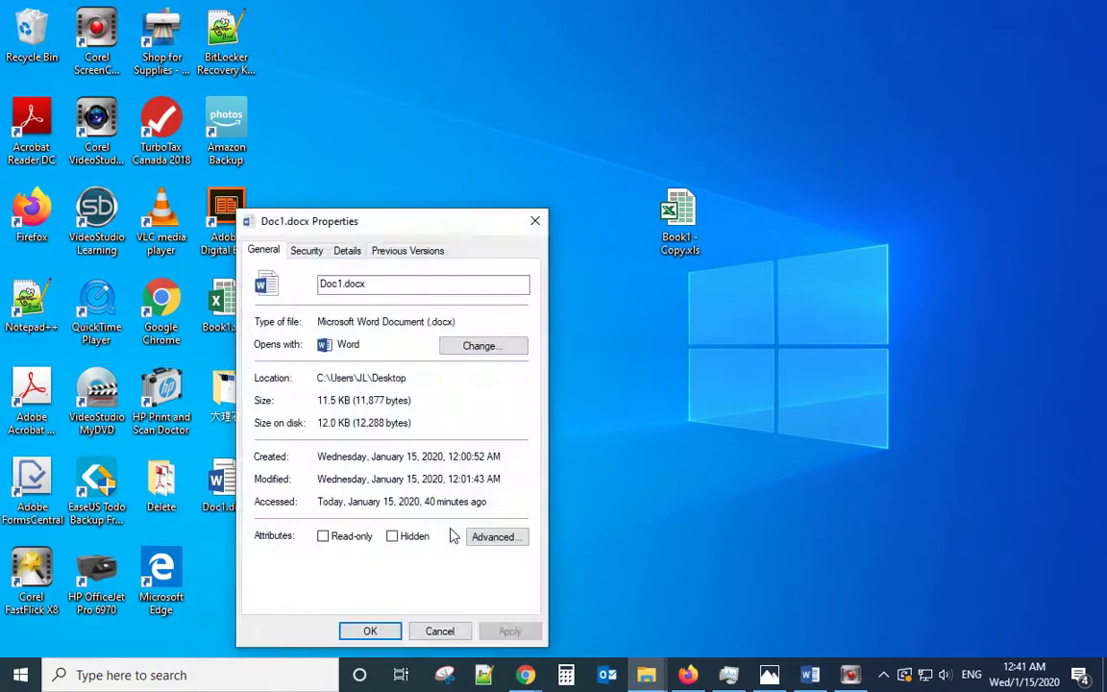
click(323, 538)
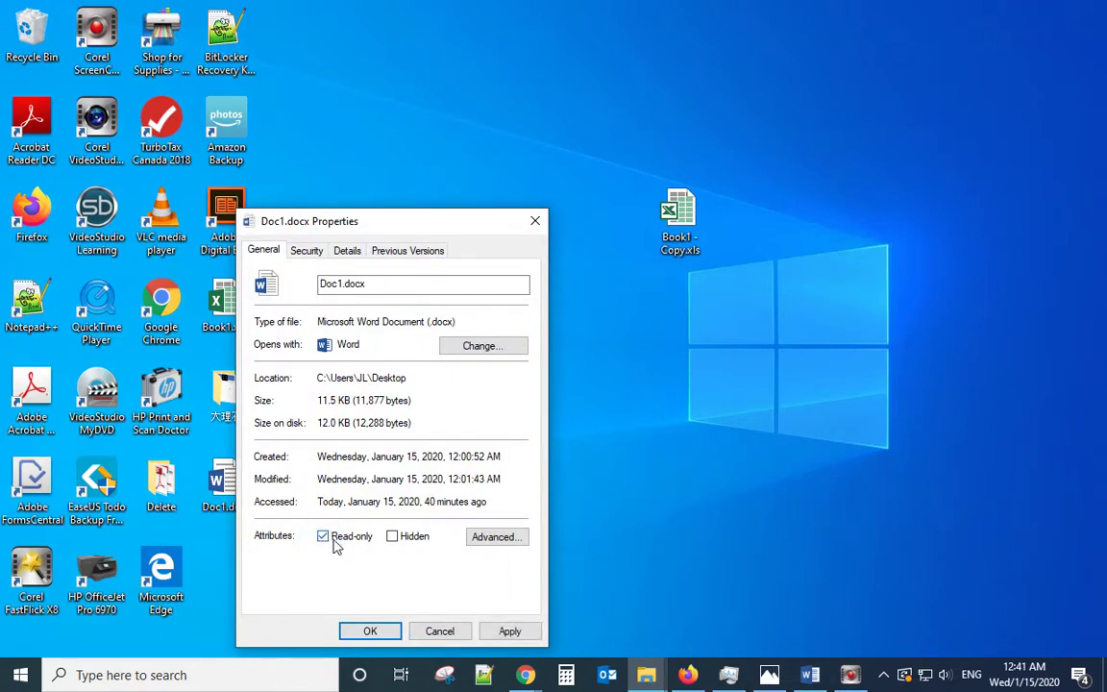
click(323, 539)
click(508, 633)
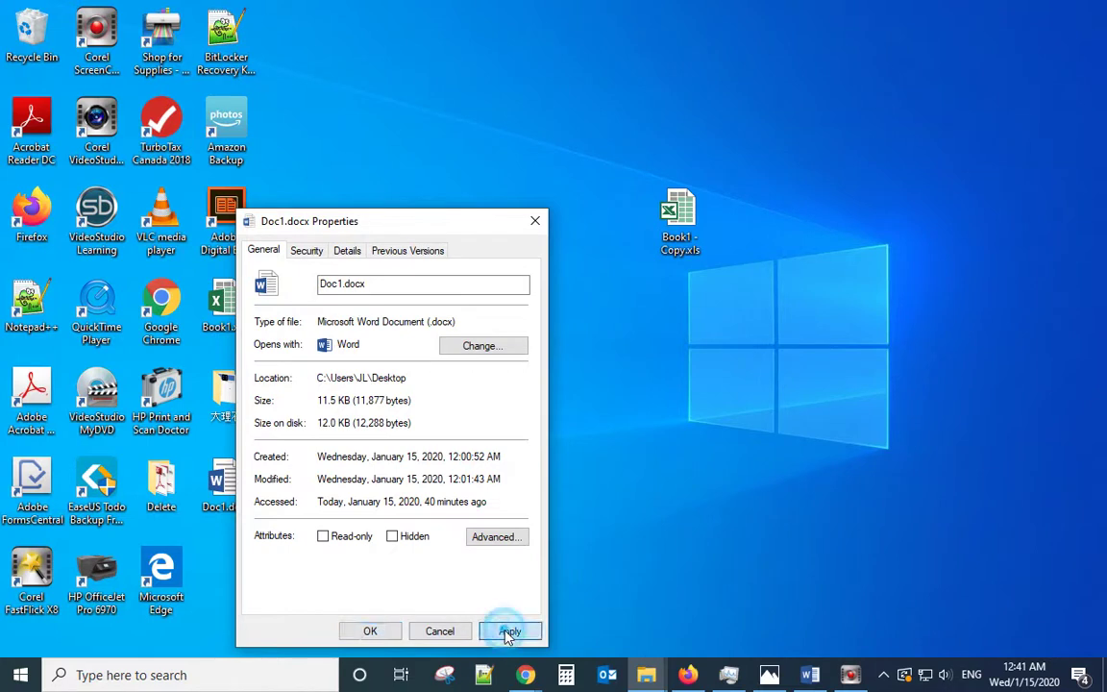
click(371, 631)
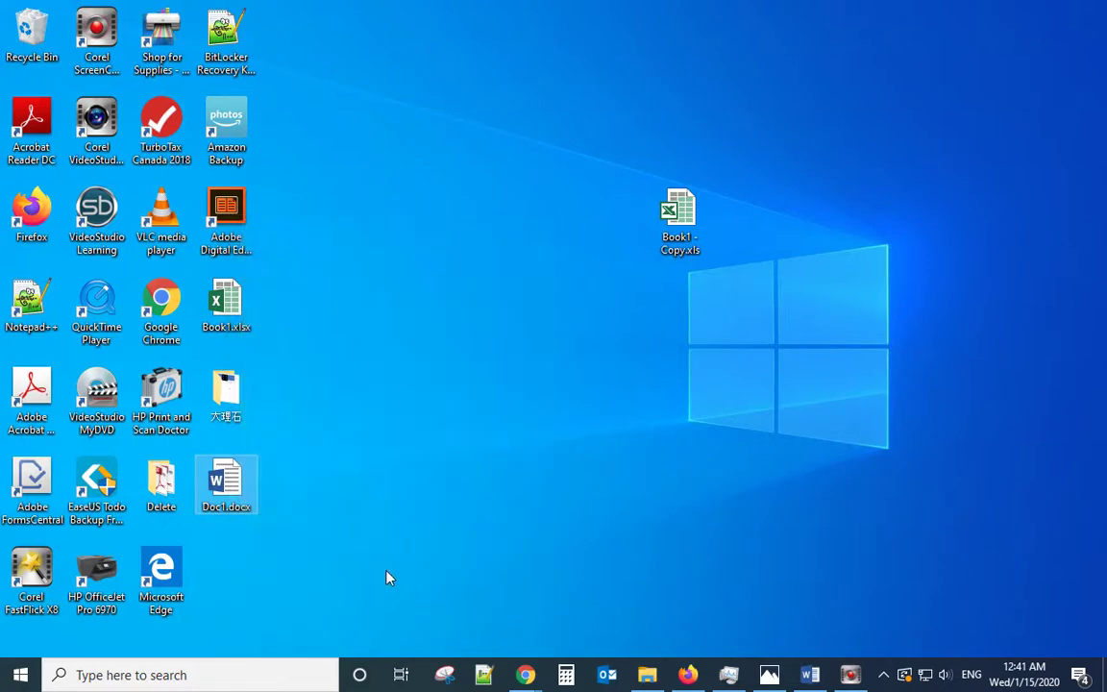
right_click(247, 507)
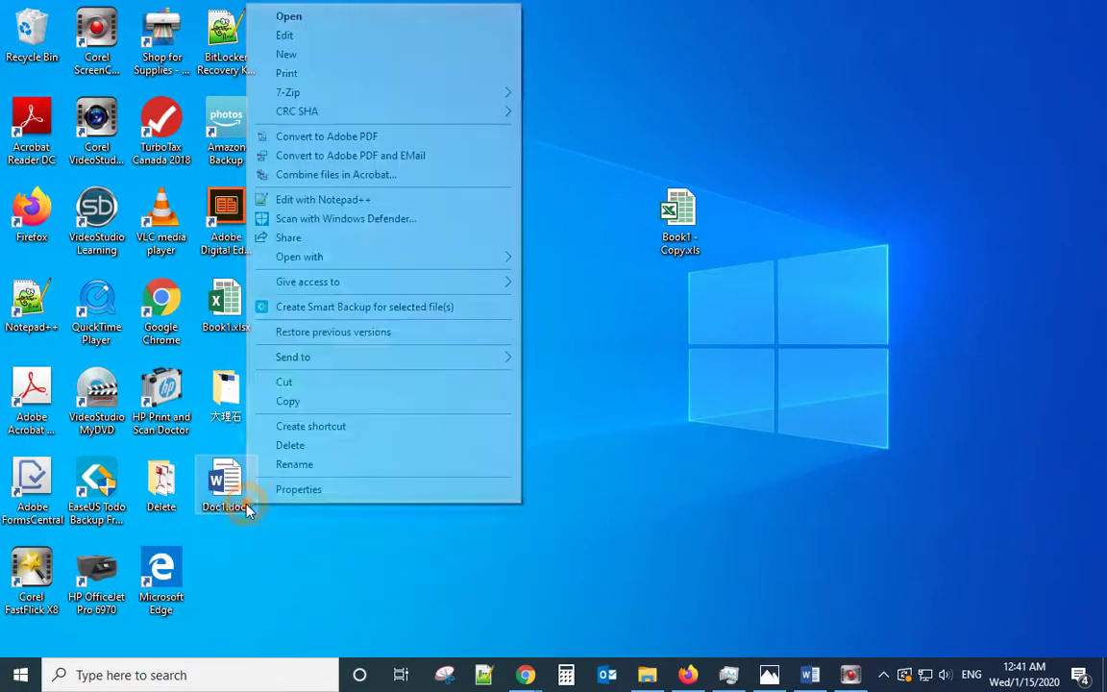
click(294, 491)
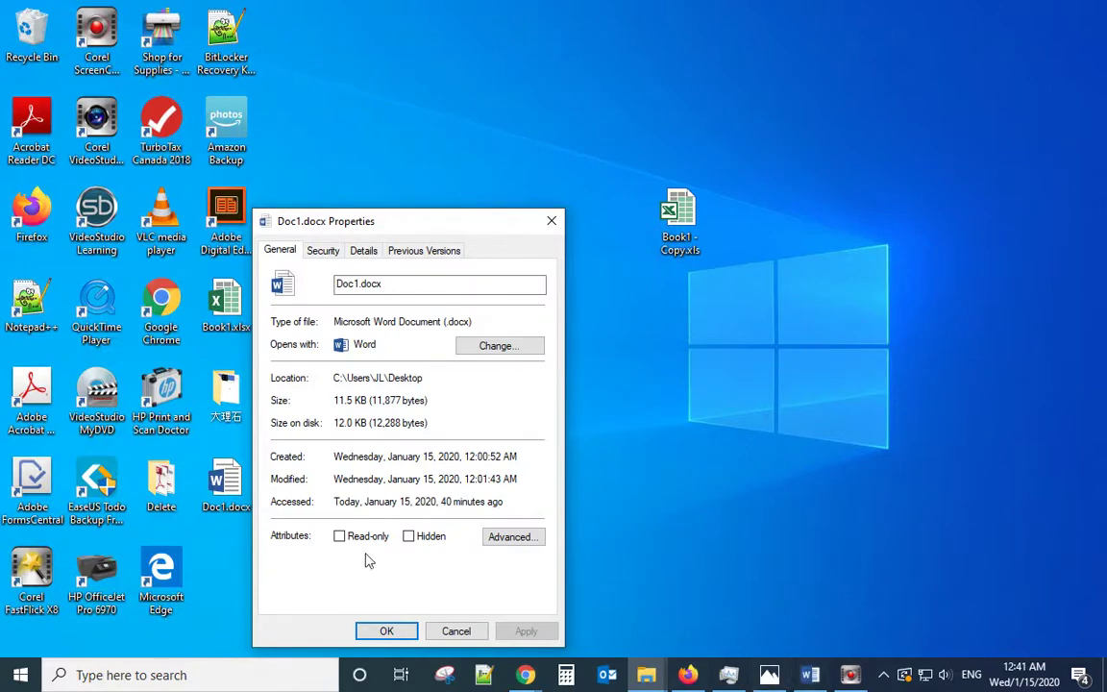
click(769, 675)
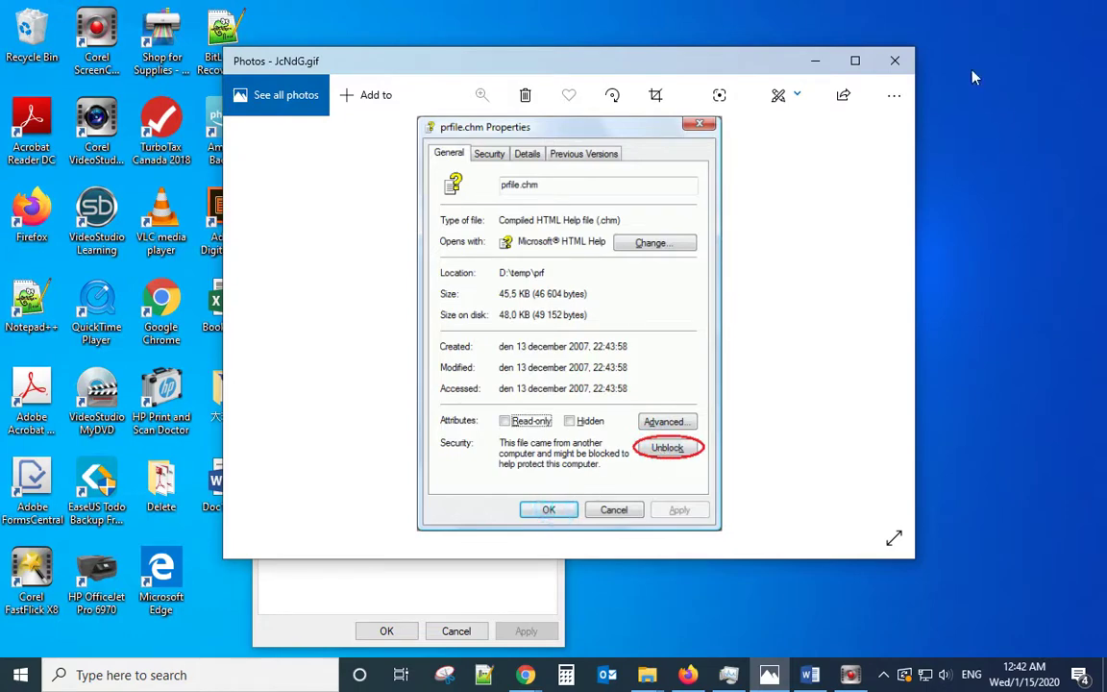
click(895, 60)
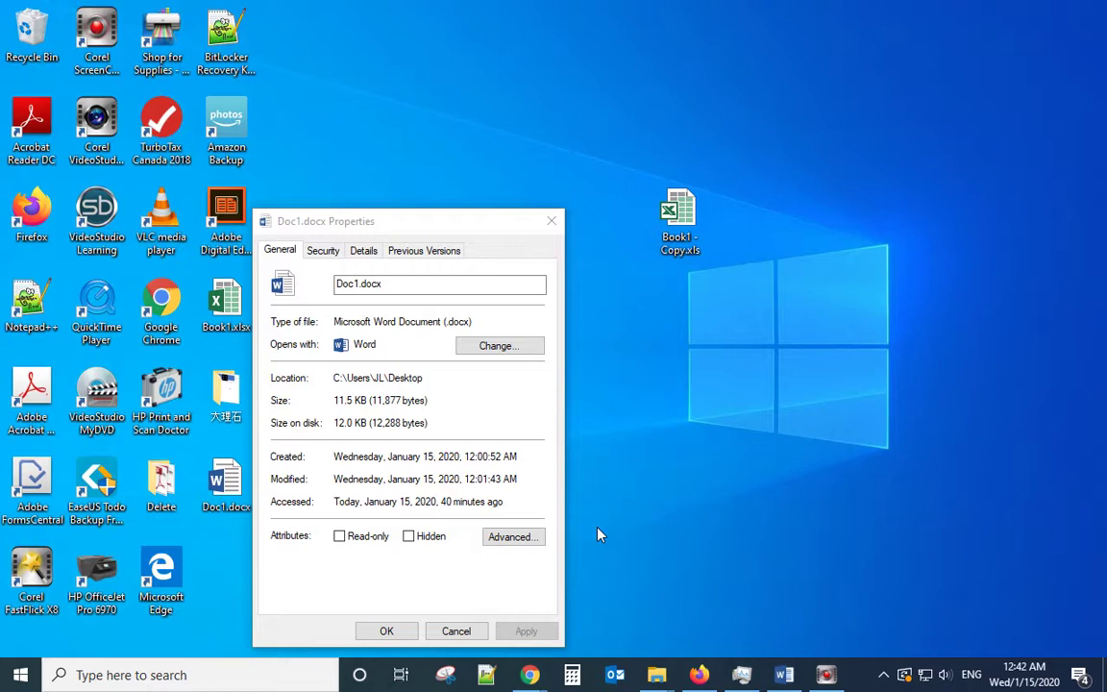
Step: Turn off the Preview pane in the Desktop folder window, then close the window
mouse_move(657, 677)
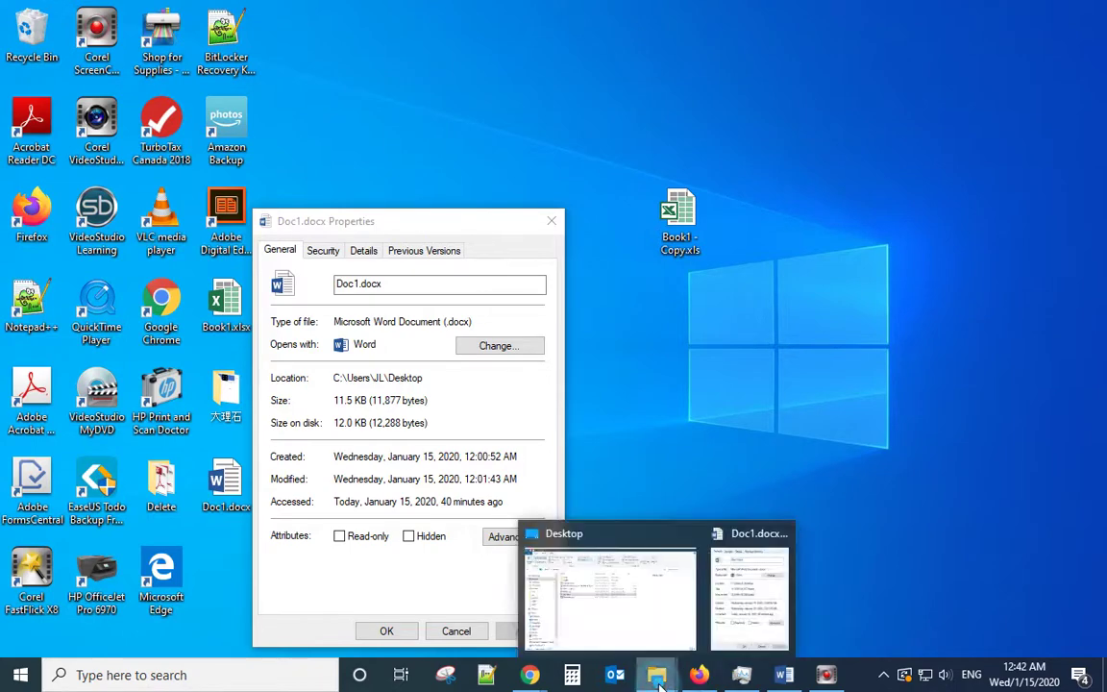
click(655, 643)
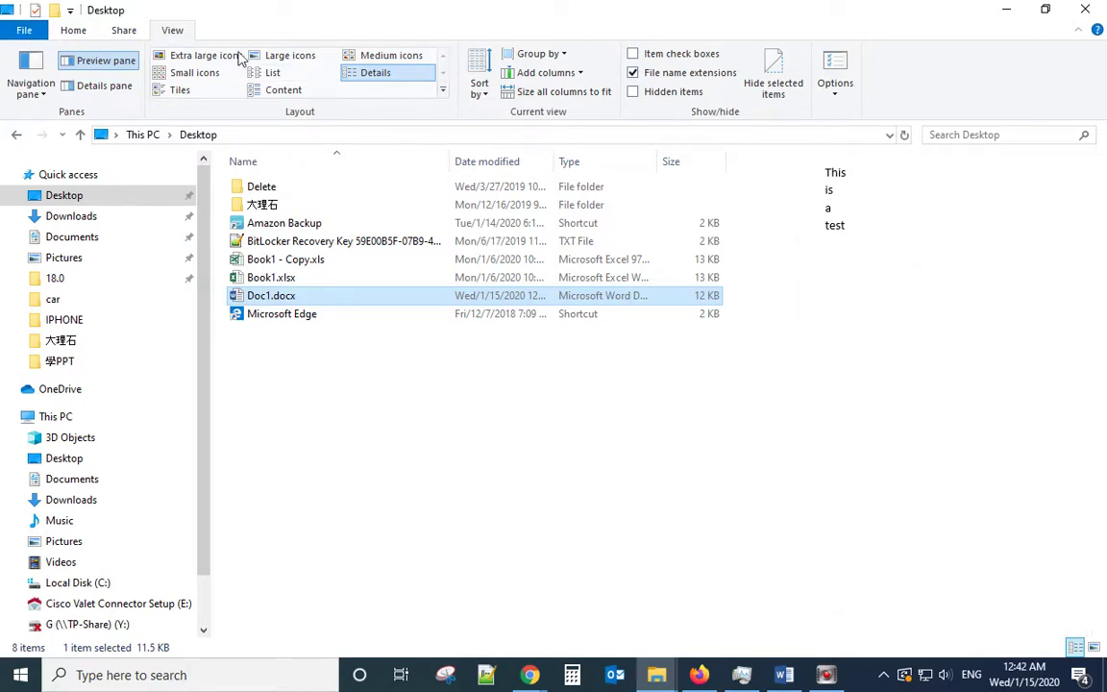
click(167, 32)
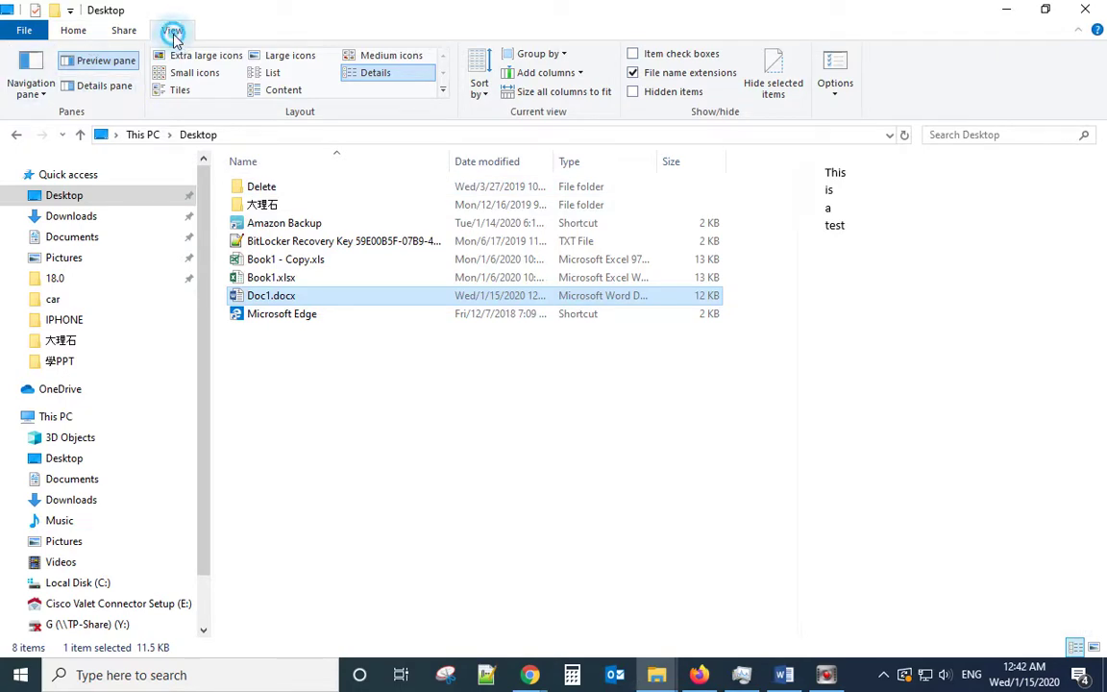
click(99, 64)
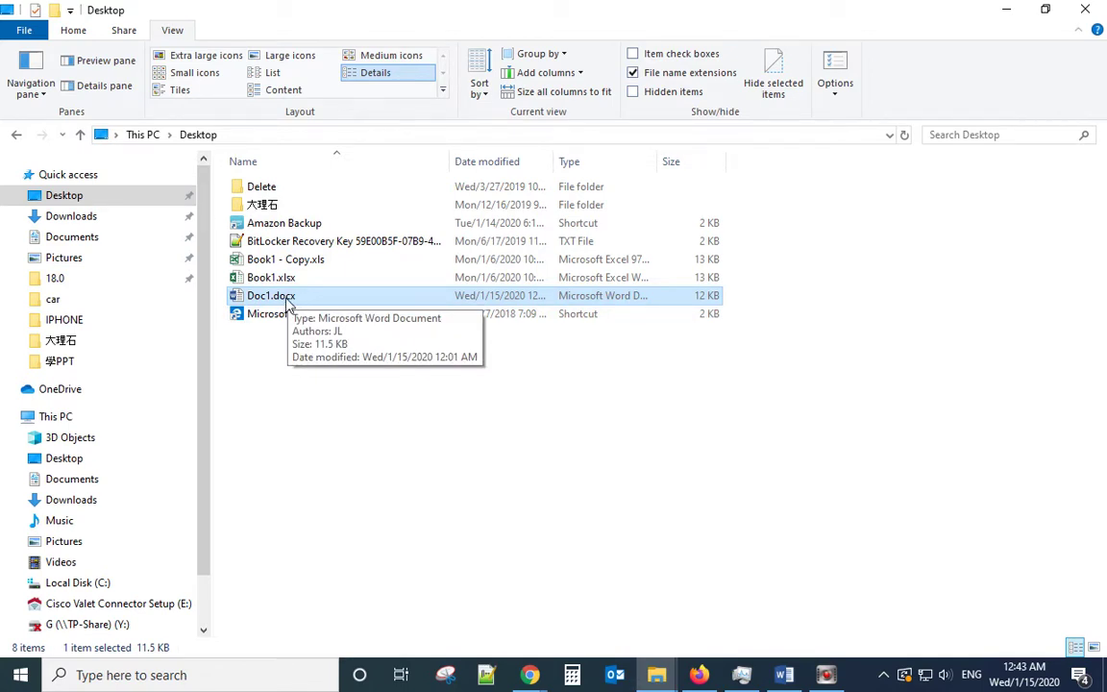
click(1080, 10)
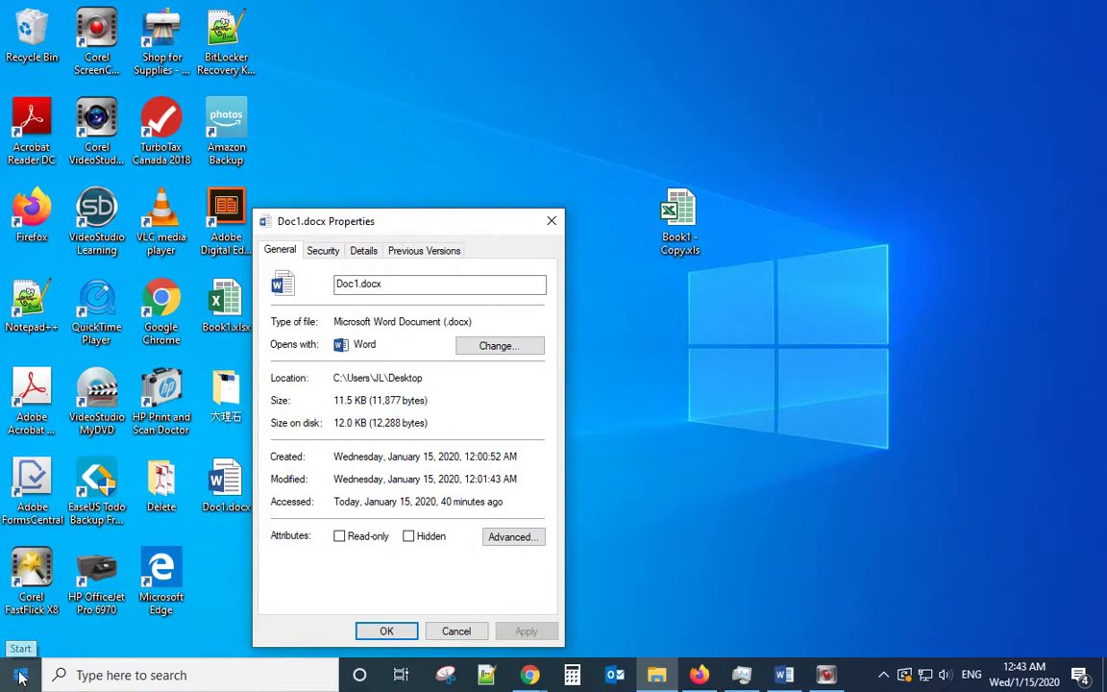
Step: Launch Word from the Start menu and maximize its window
click(10, 680)
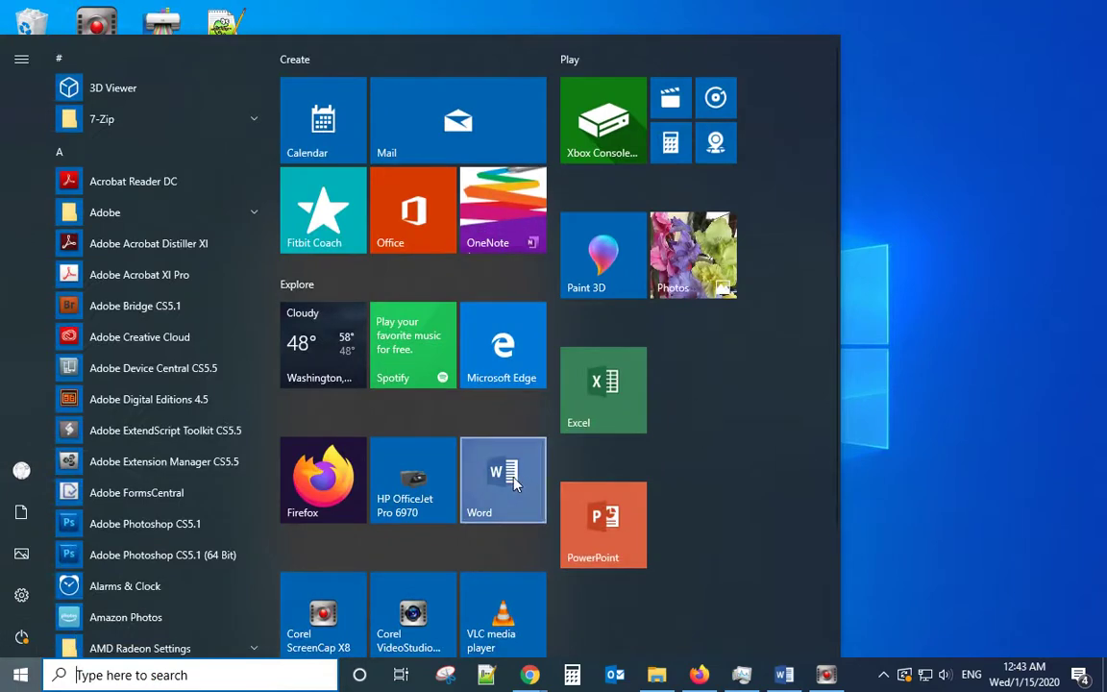
click(462, 429)
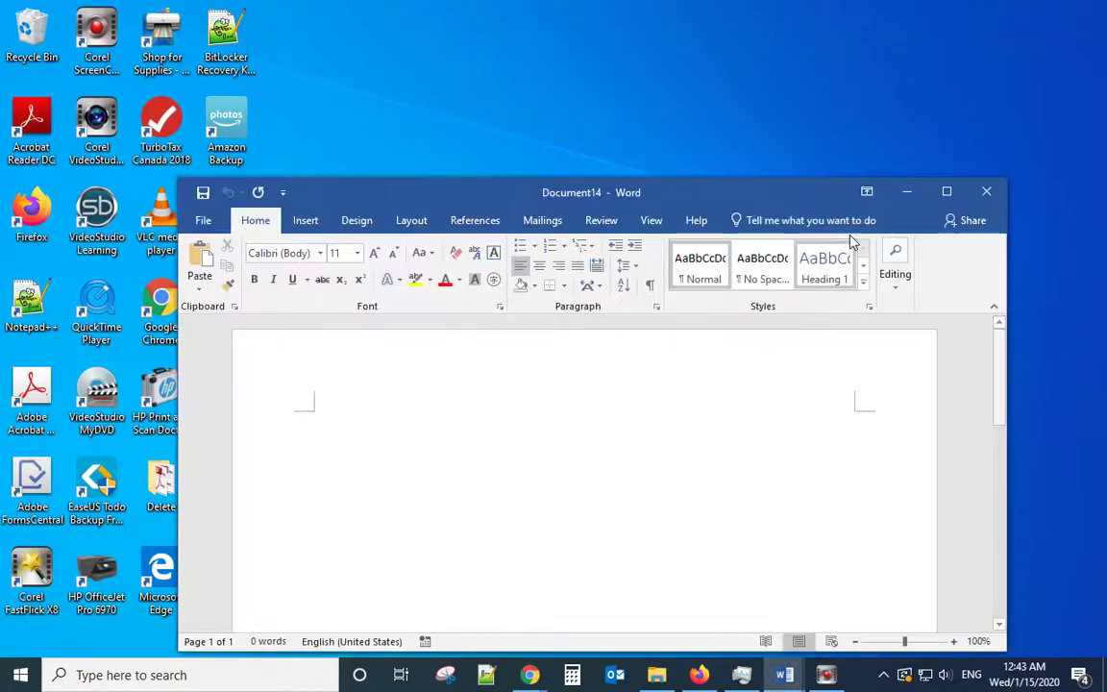
click(942, 189)
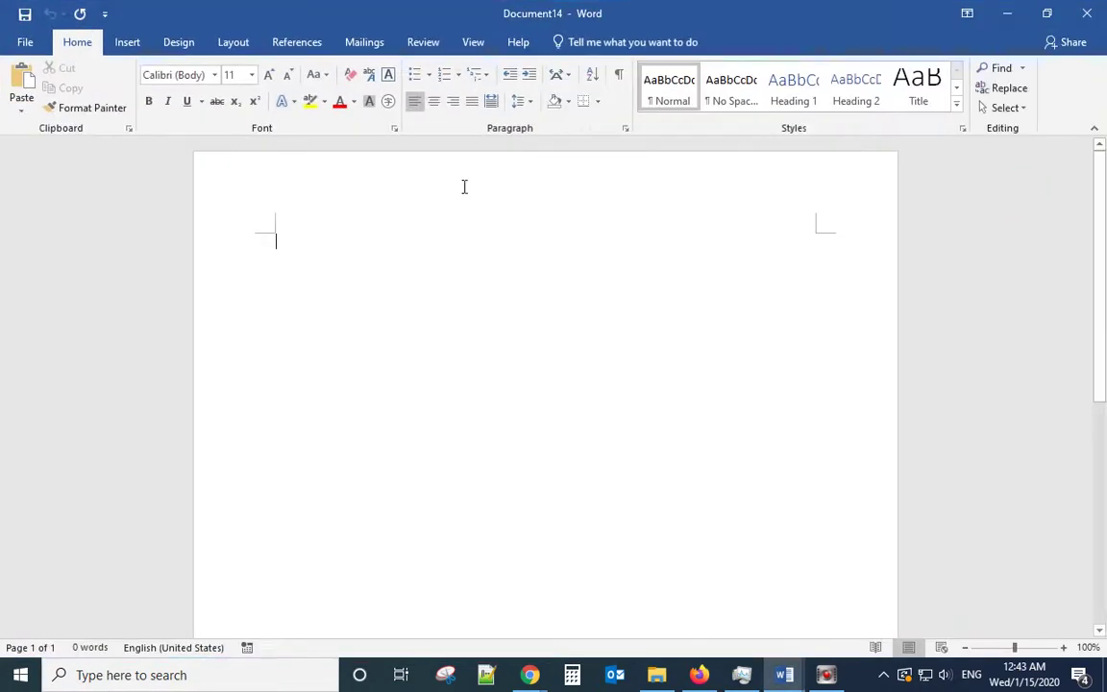
Step: Disable all three Protected View options in Word's Trust Center settings and save
click(23, 46)
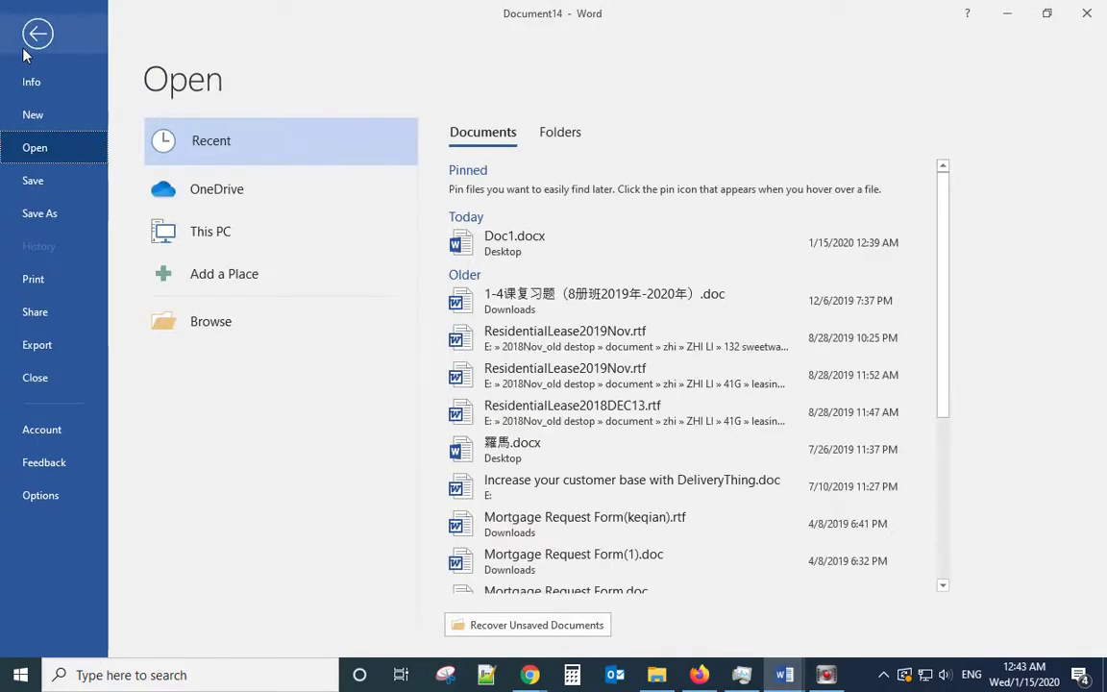
click(41, 495)
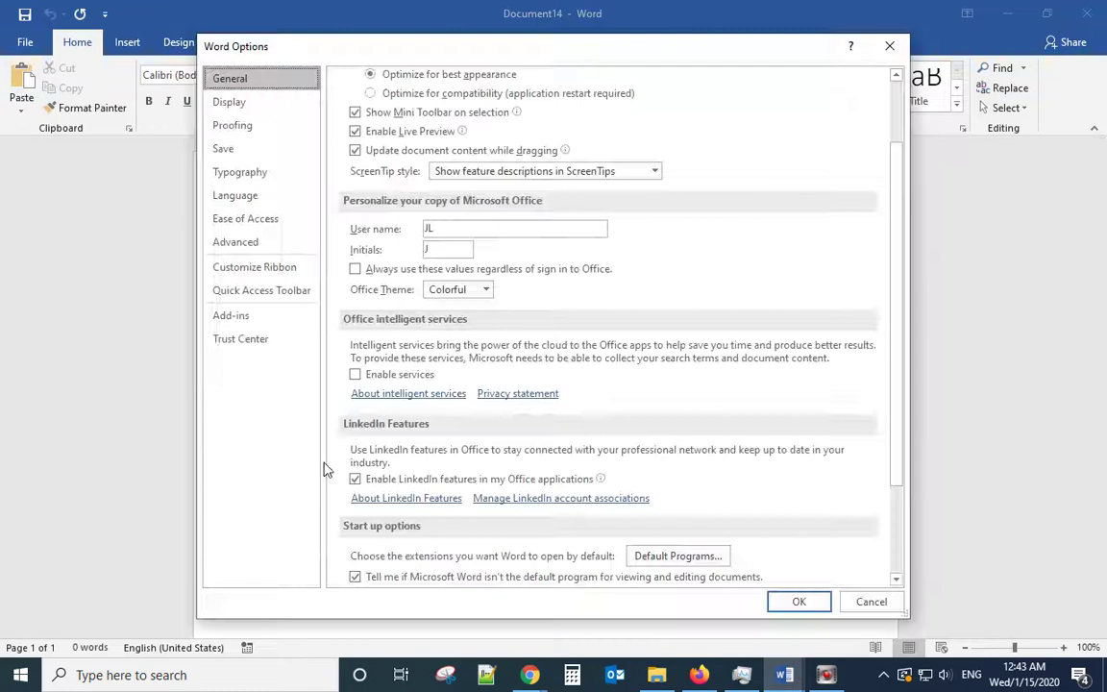
click(231, 342)
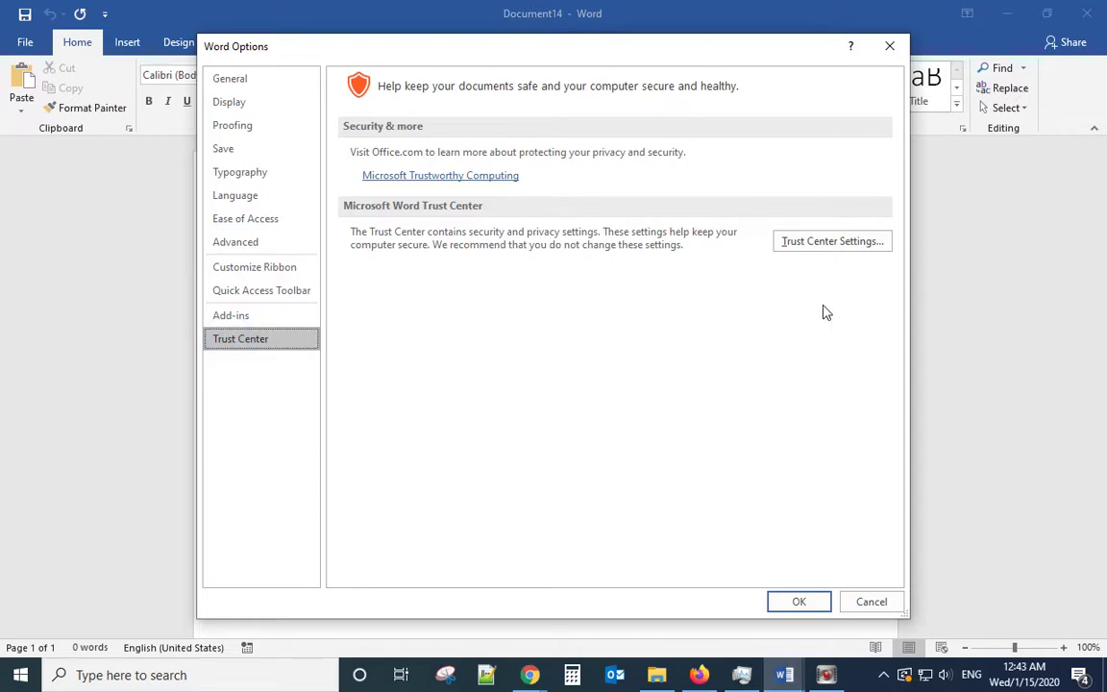
click(803, 248)
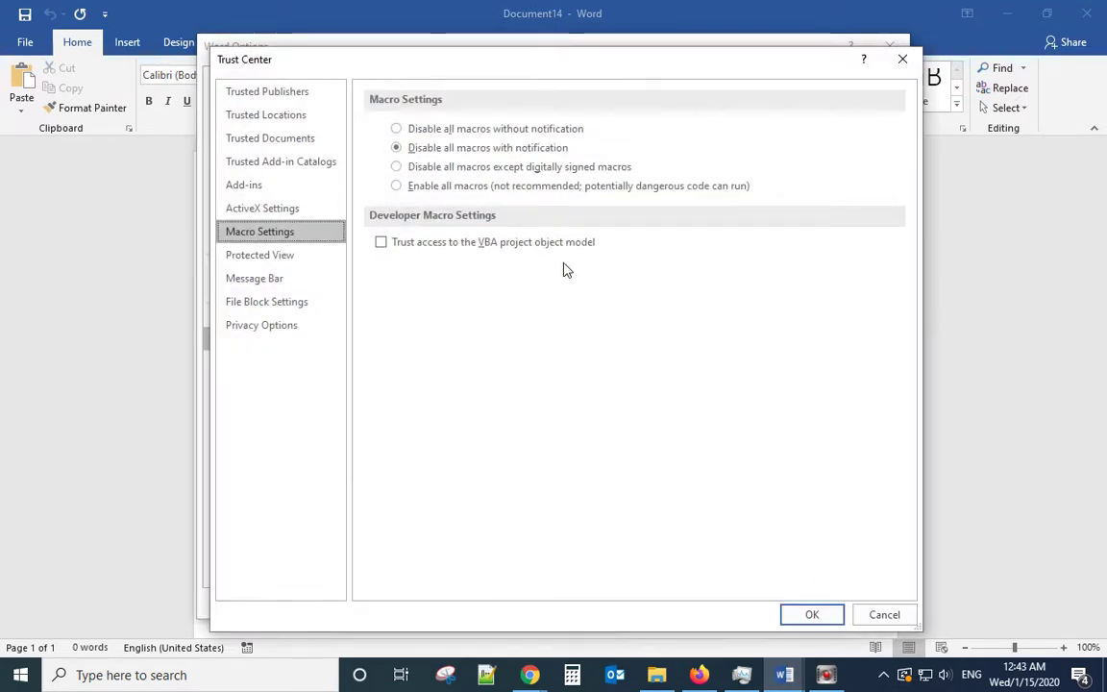
click(241, 265)
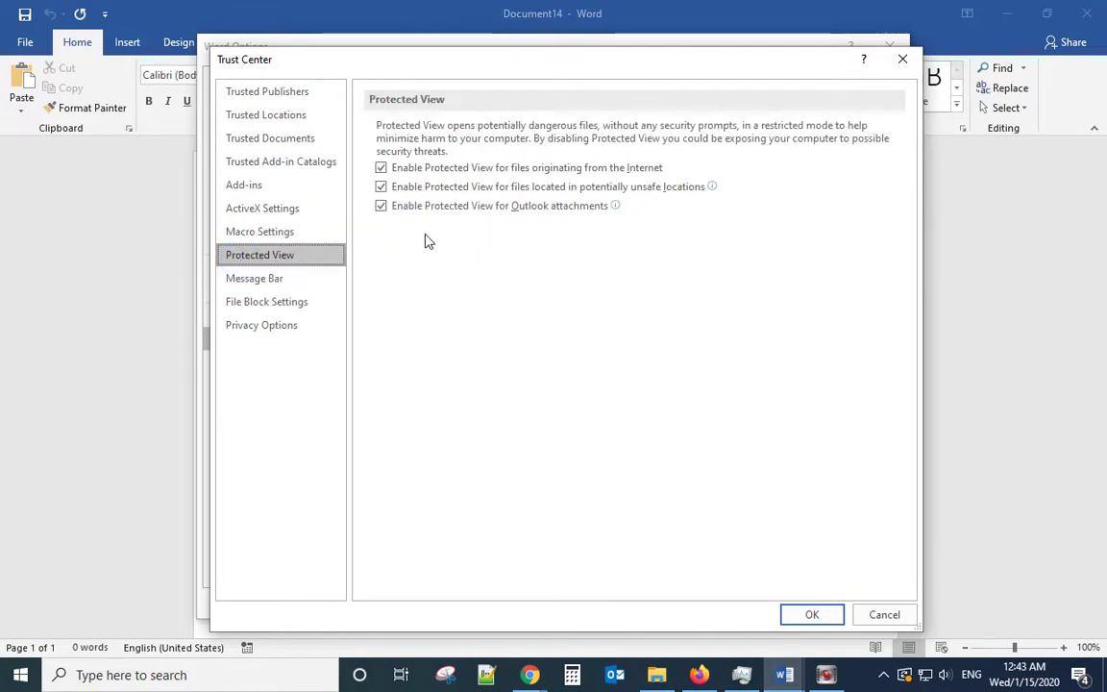
click(380, 206)
click(381, 186)
click(383, 168)
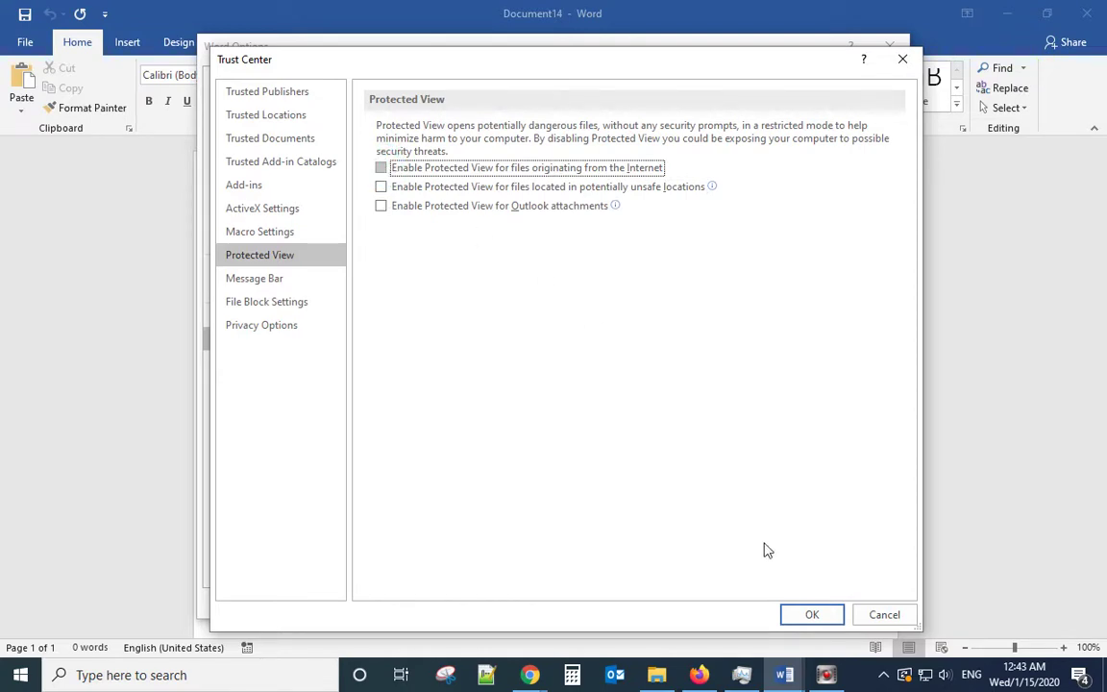
click(812, 616)
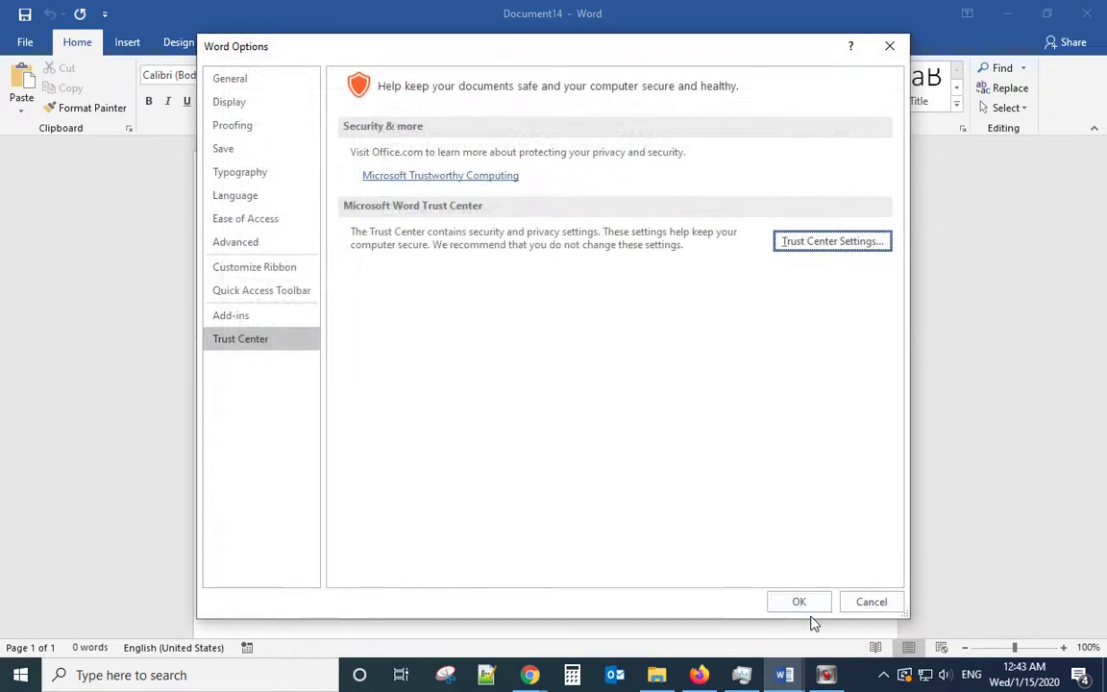
click(803, 603)
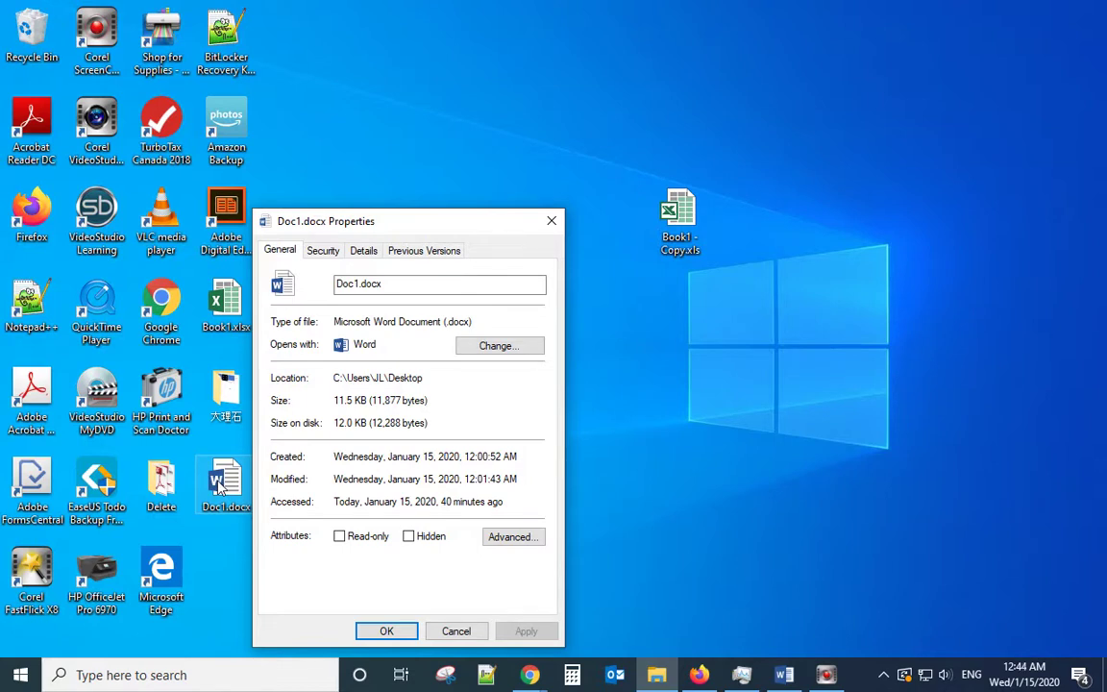
Step: Raise the system volume to 100 with the volume-up key
key(XF86AudioRaiseVolume)
key(XF86AudioRaiseVolume)
key(XF86AudioRaiseVolume)
key(XF86AudioRaiseVolume)
key(XF86AudioRaiseVolume)
key(XF86AudioRaiseVolume)
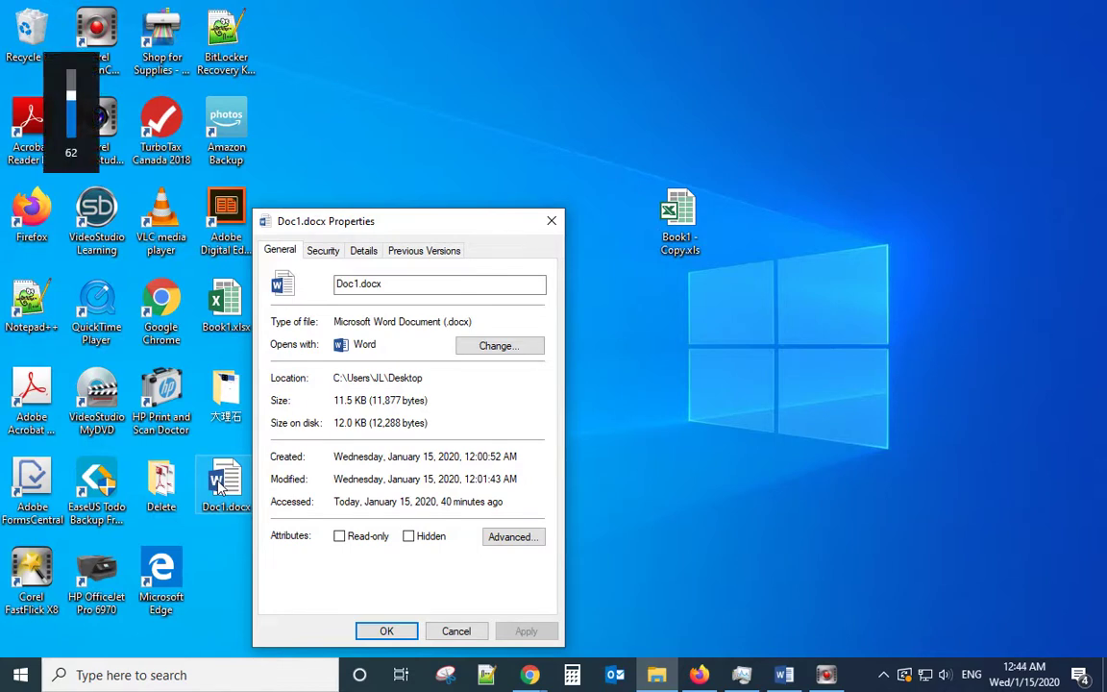
key(XF86AudioRaiseVolume)
key(XF86AudioRaiseVolume)
key(XF86AudioRaiseVolume)
key(XF86AudioRaiseVolume)
key(XF86AudioRaiseVolume)
key(XF86AudioRaiseVolume)
key(XF86AudioRaiseVolume)
key(XF86AudioRaiseVolume)
key(XF86AudioRaiseVolume)
key(XF86AudioRaiseVolume)
key(XF86AudioRaiseVolume)
key(XF86AudioRaiseVolume)
key(XF86AudioRaiseVolume)
key(XF86AudioRaiseVolume)
key(XF86AudioRaiseVolume)
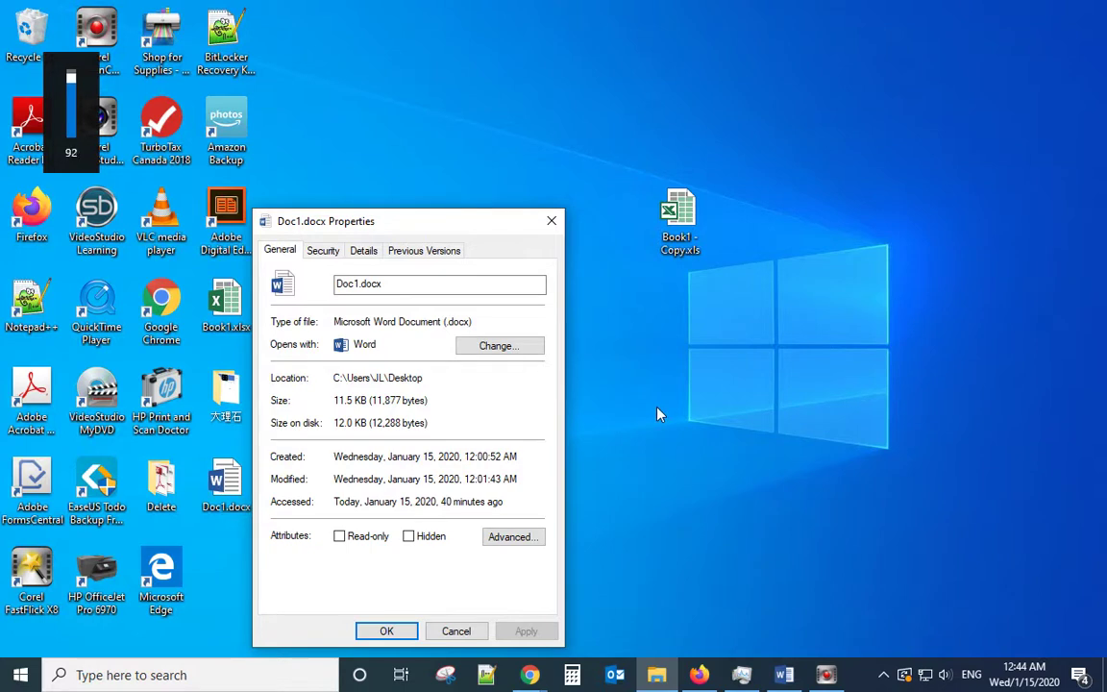
key(XF86AudioRaiseVolume)
key(XF86AudioRaiseVolume)
key(XF86AudioRaiseVolume)
key(XF86AudioRaiseVolume)
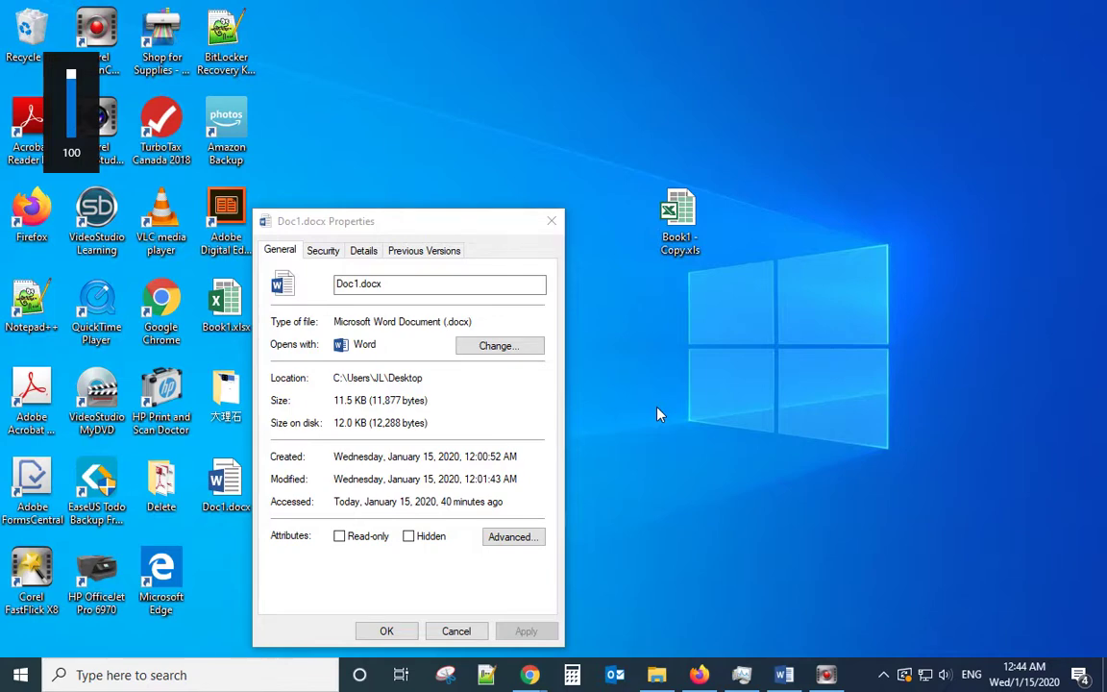
Step: Start Word again on a new blank document and maximize it
click(29, 682)
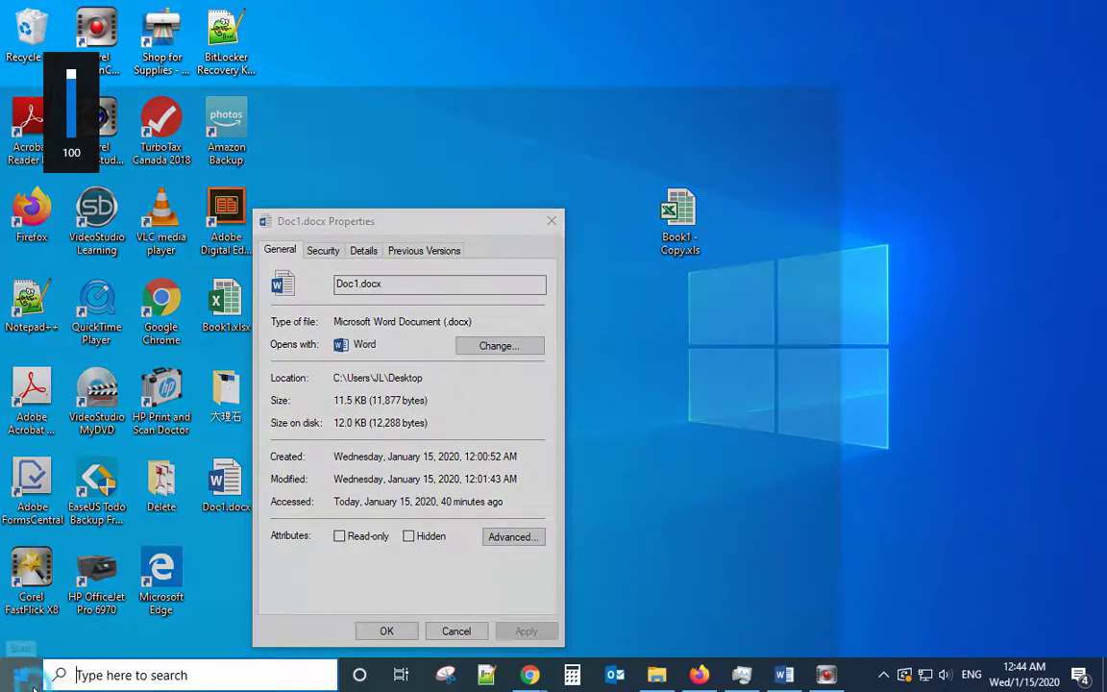
click(505, 475)
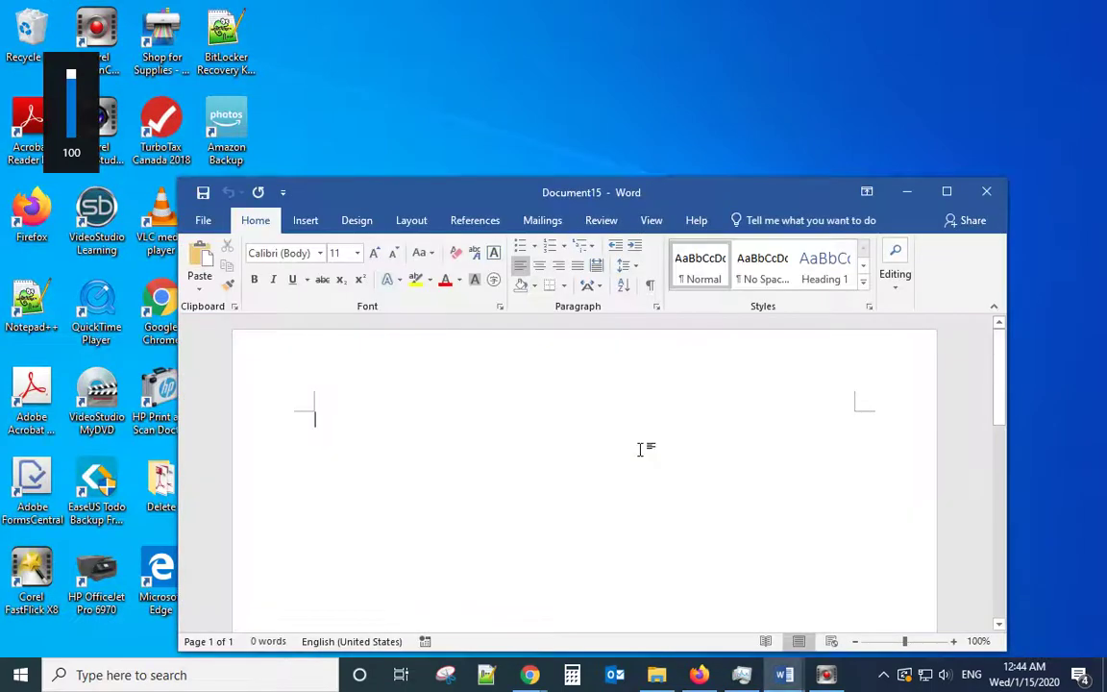
click(947, 191)
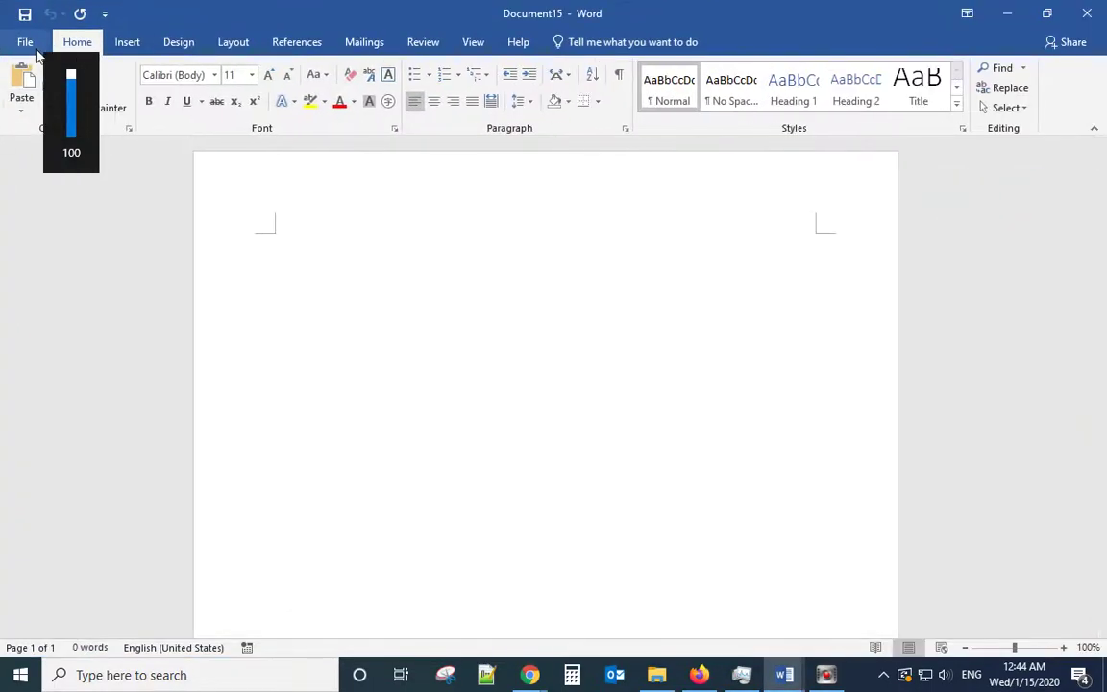
Step: Uncheck 'Open e-mail attachments and other uneditable files in reading view' in General options
click(24, 41)
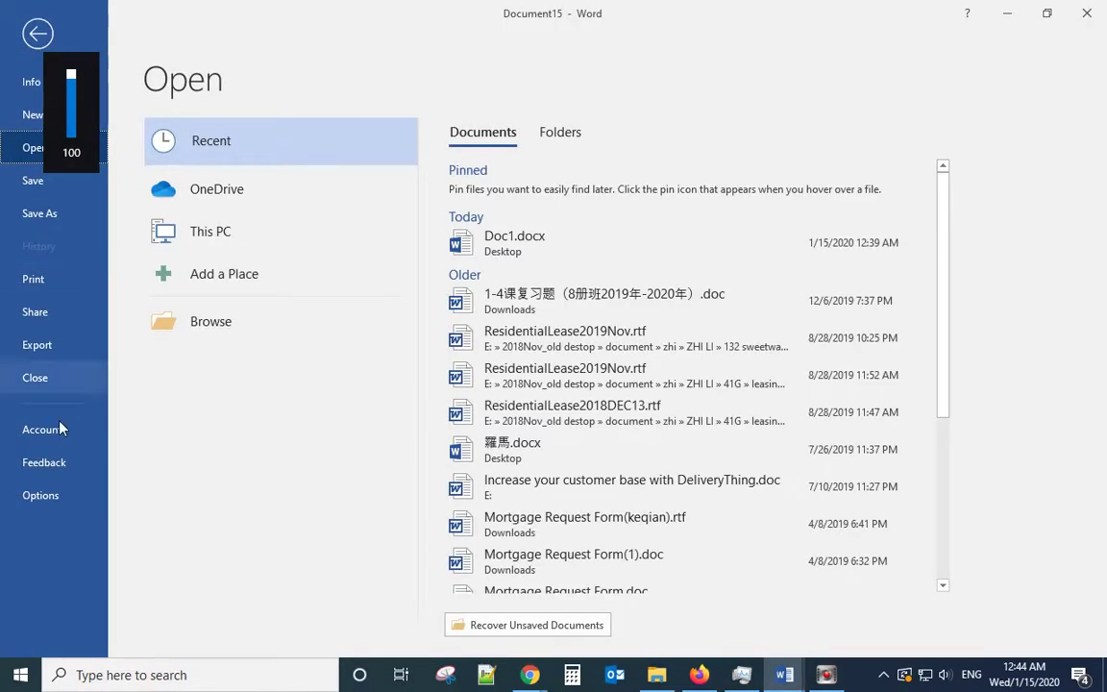
click(37, 497)
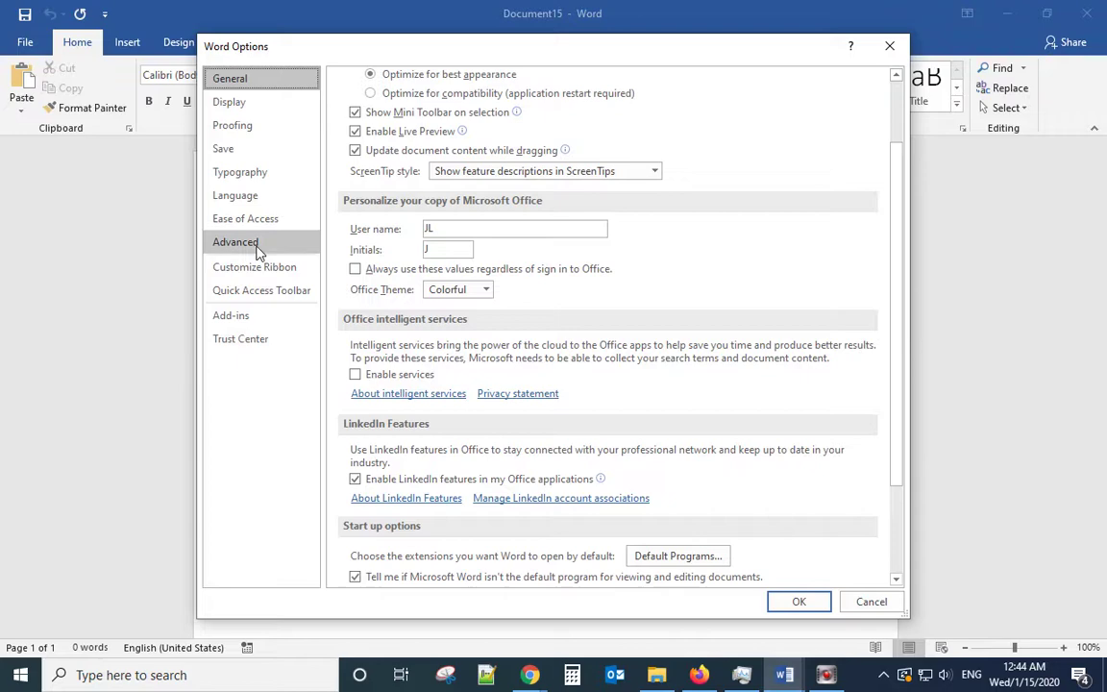
scroll(869, 321, up, 3)
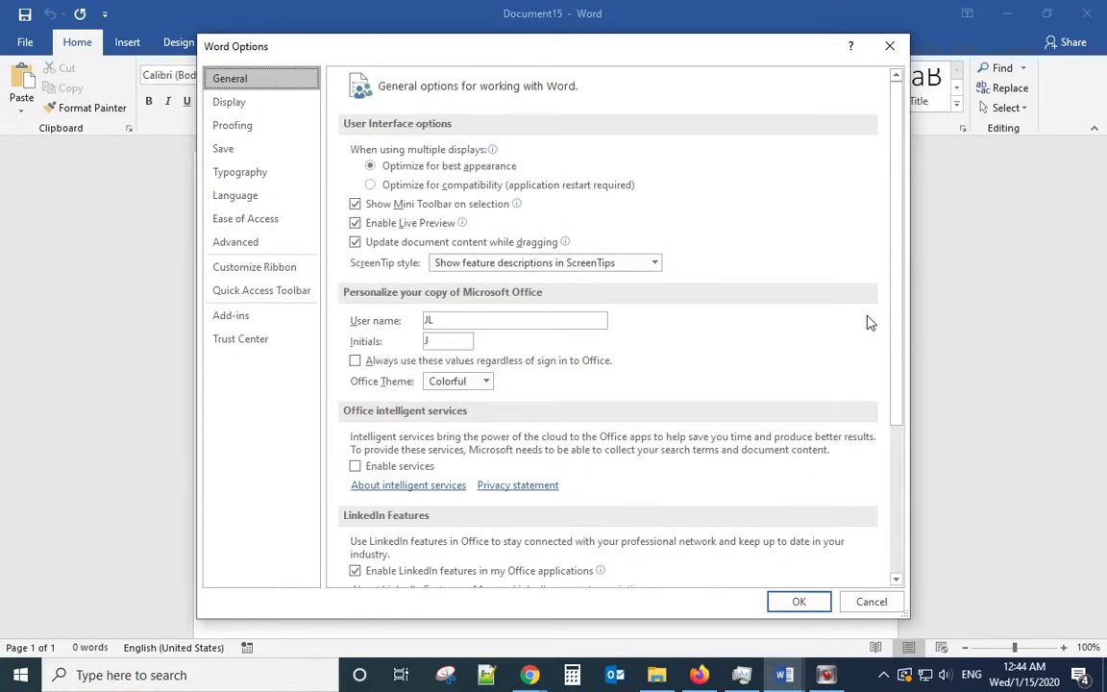
scroll(337, 452, down, 3)
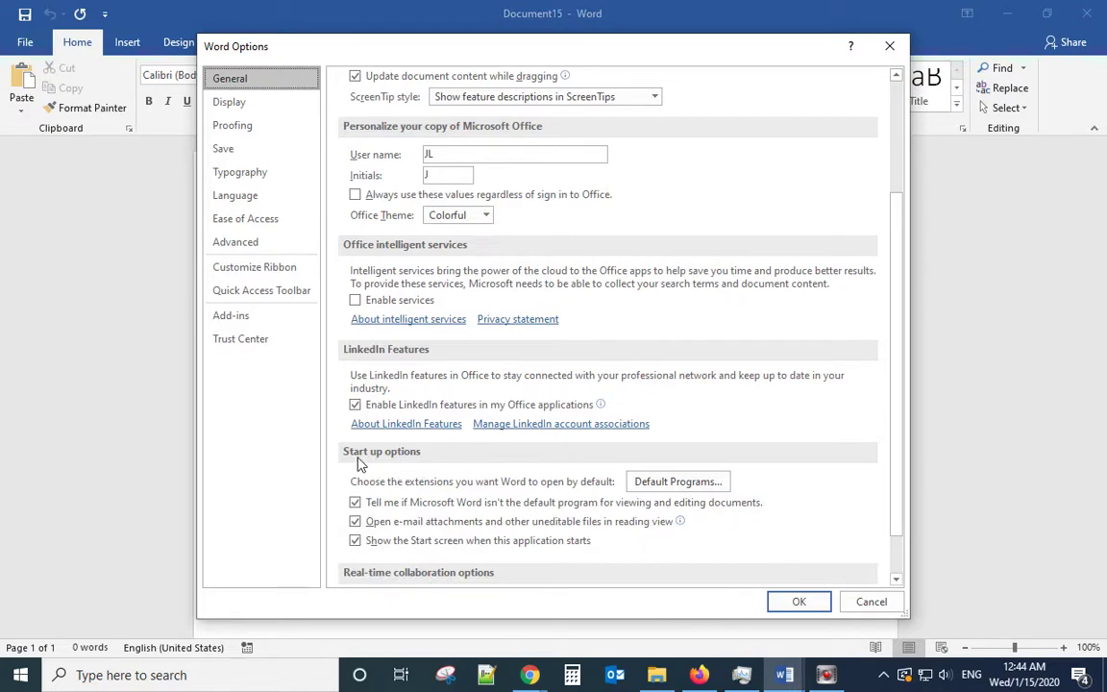
click(354, 521)
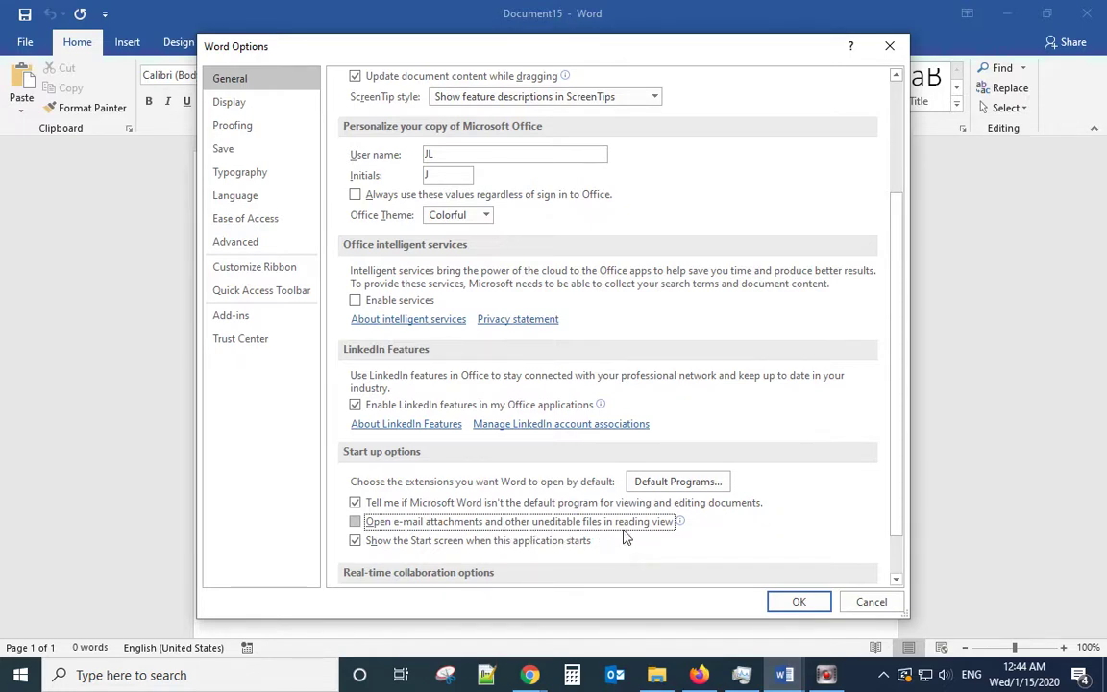
mouse_move(671, 532)
click(787, 602)
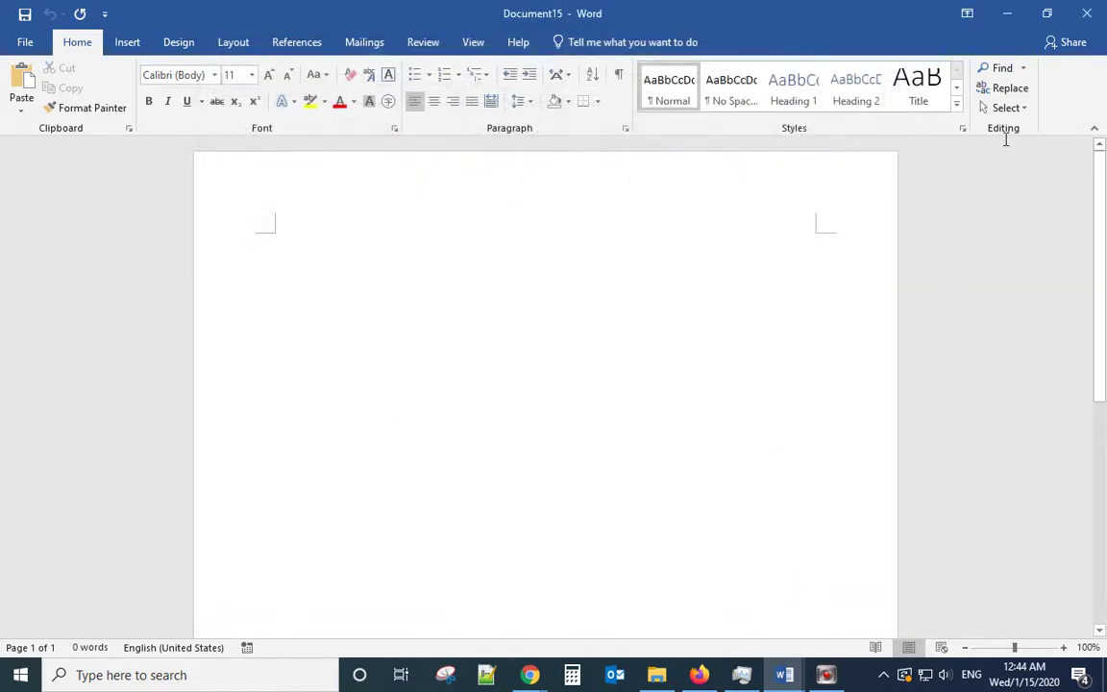
Step: Close Word, end the remaining Microsoft Word process in Task Manager, then close Task Manager
click(1075, 21)
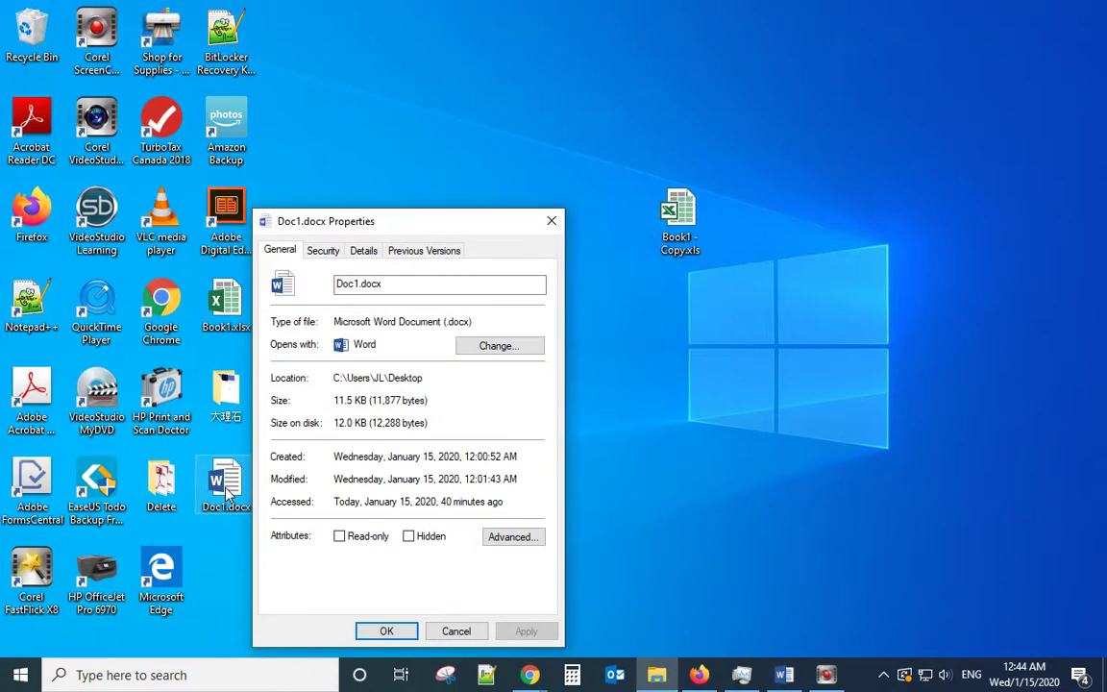
key(XF86AudioRaiseVolume)
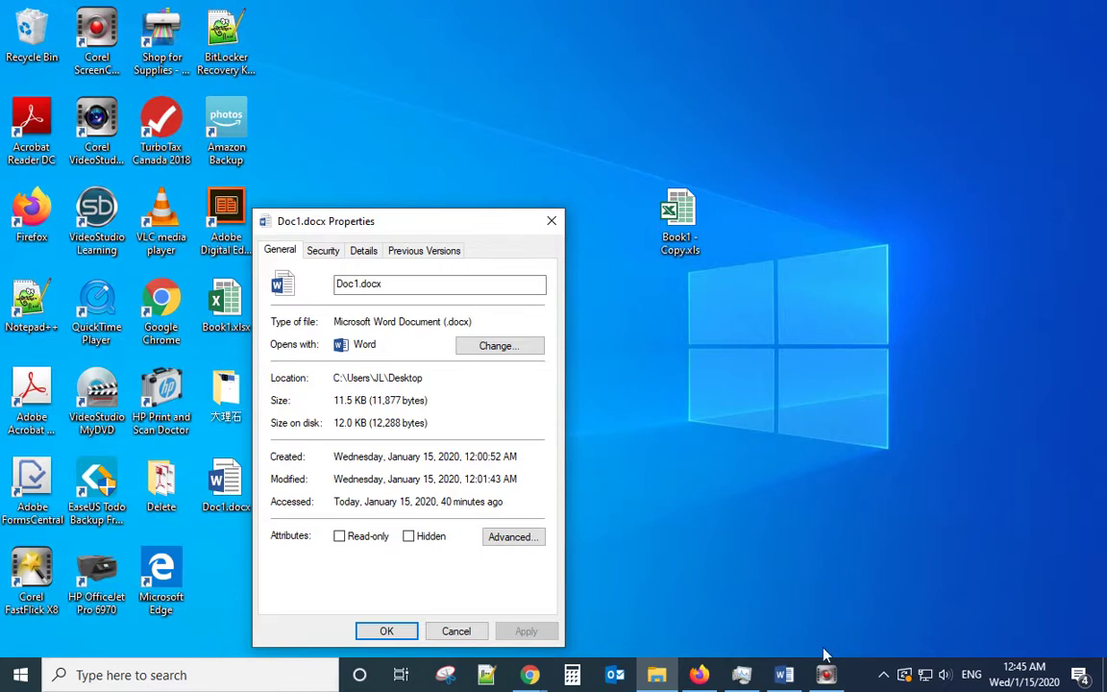
mouse_move(793, 682)
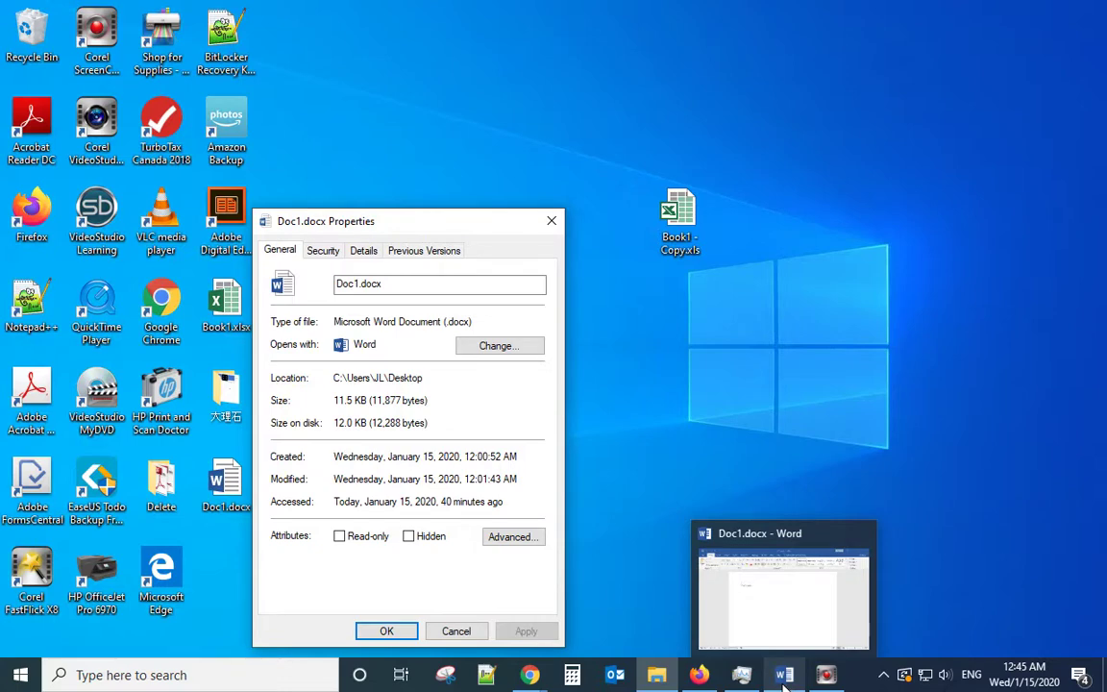
right_click(857, 680)
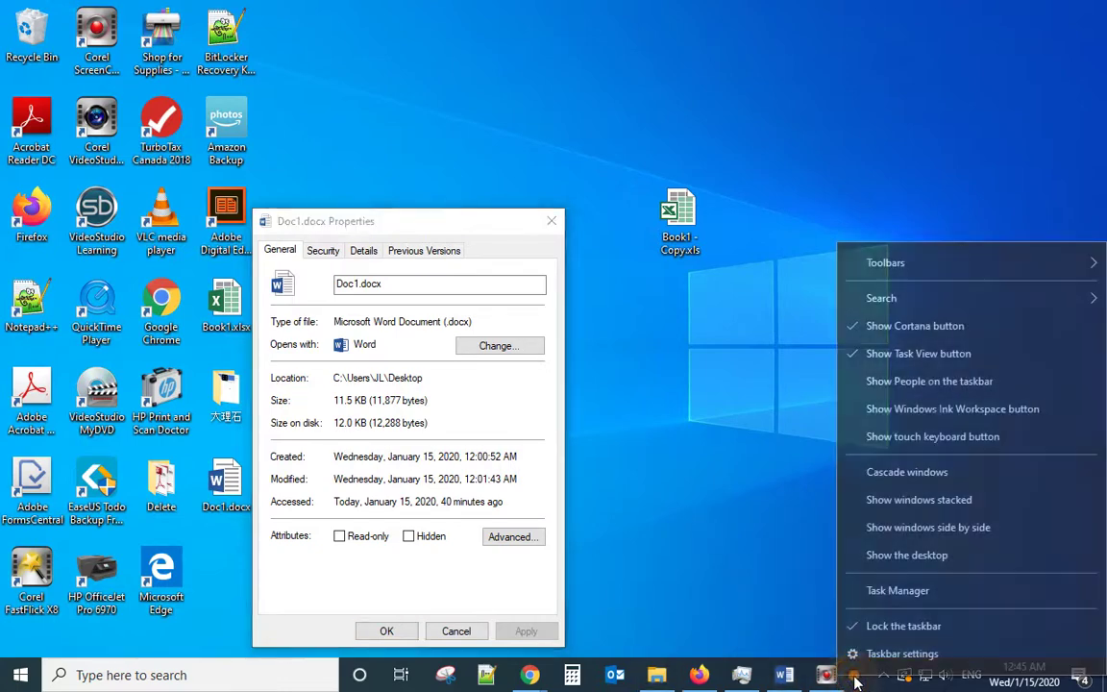
right_click(868, 688)
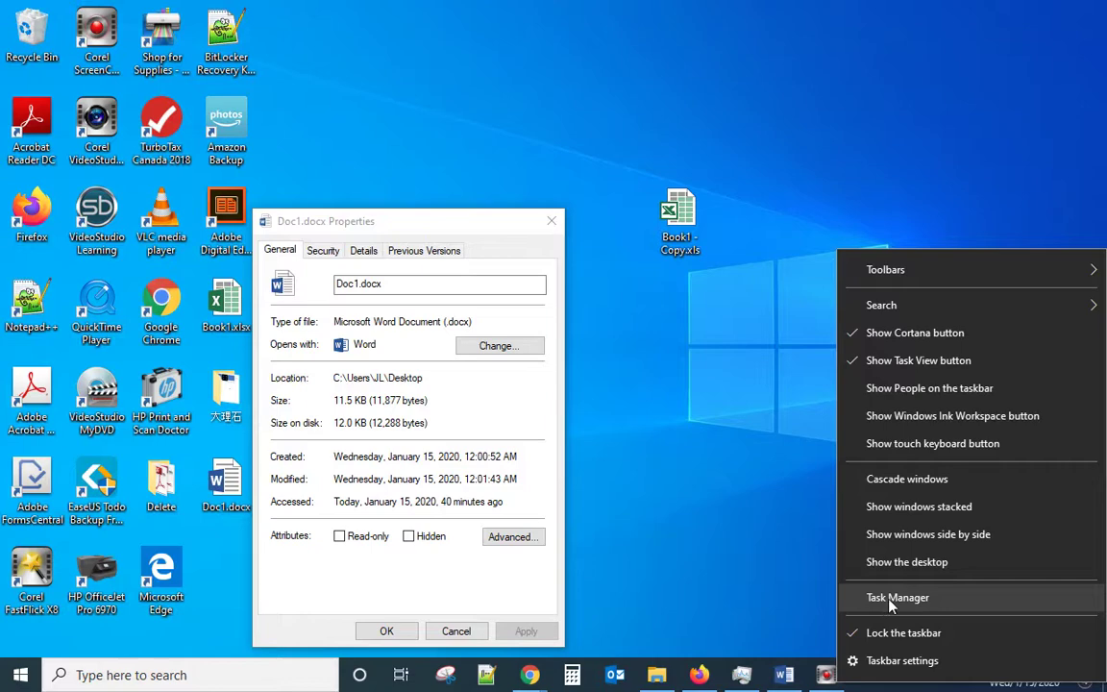
click(892, 598)
click(198, 347)
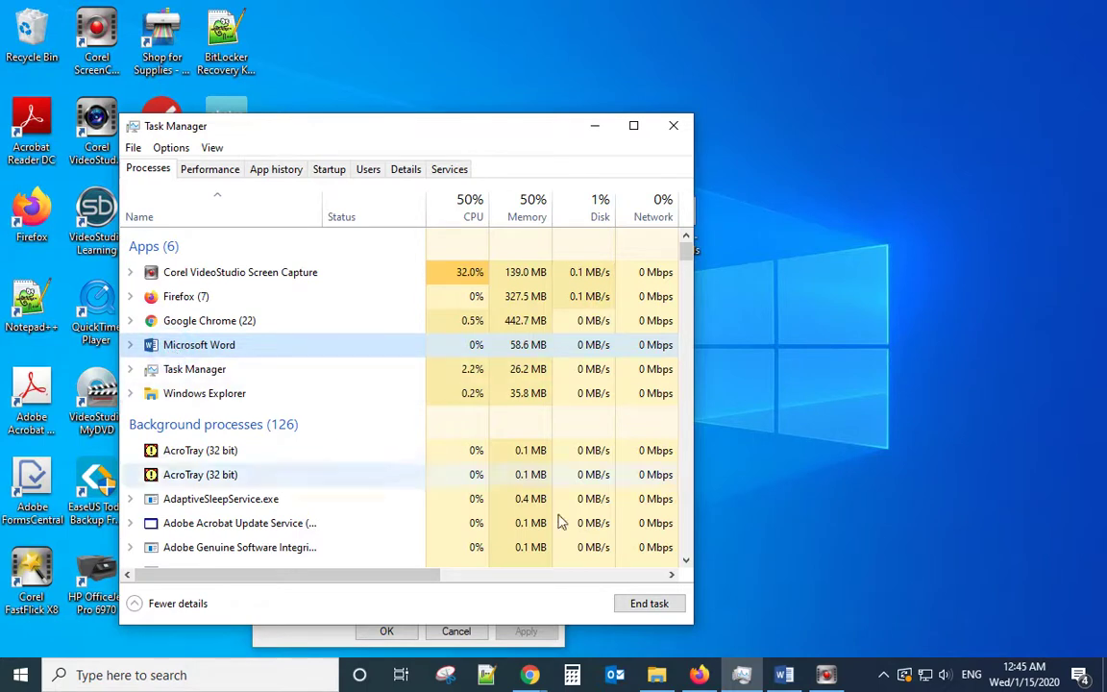
click(648, 607)
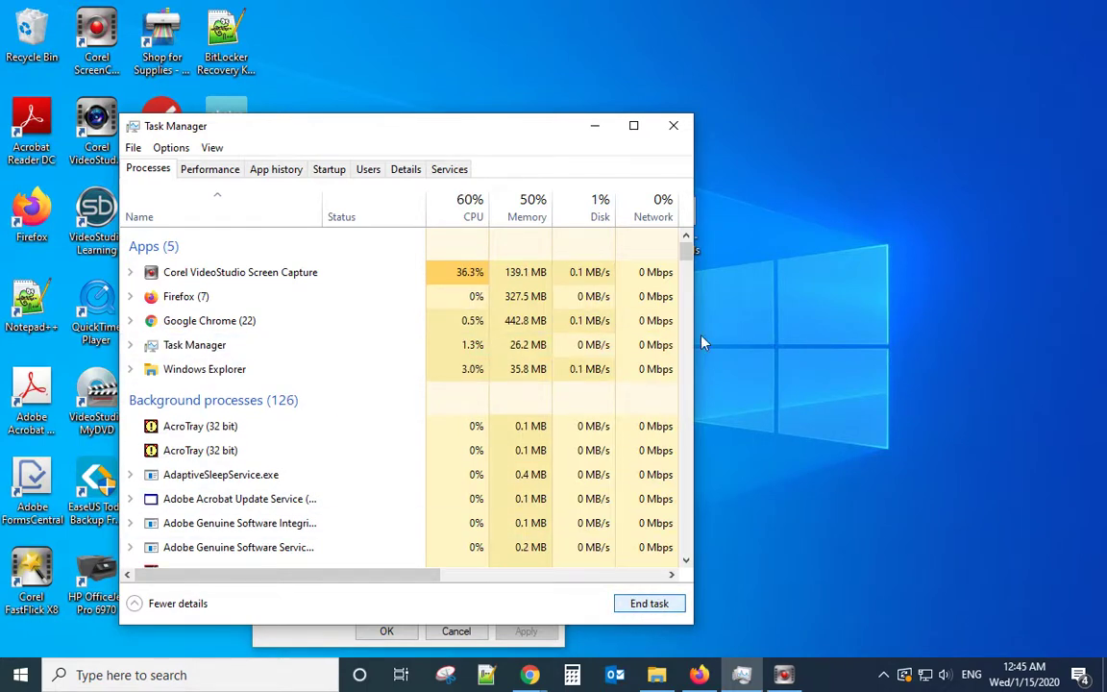
click(674, 131)
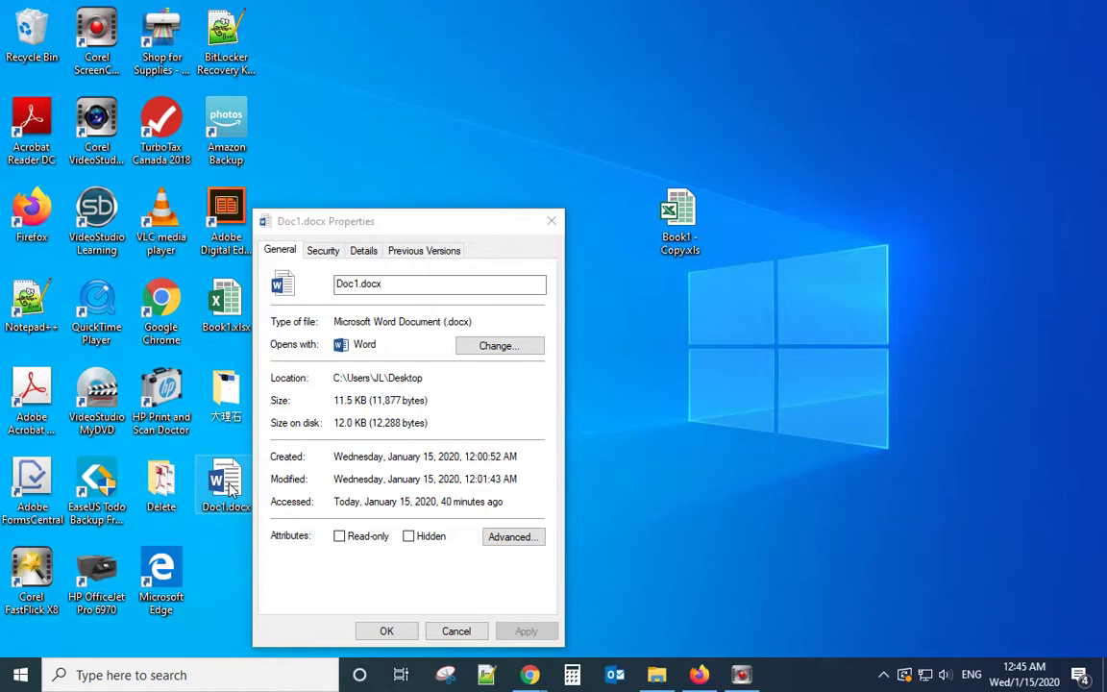
Step: Restart Word on a blank document and maximize the window
click(19, 679)
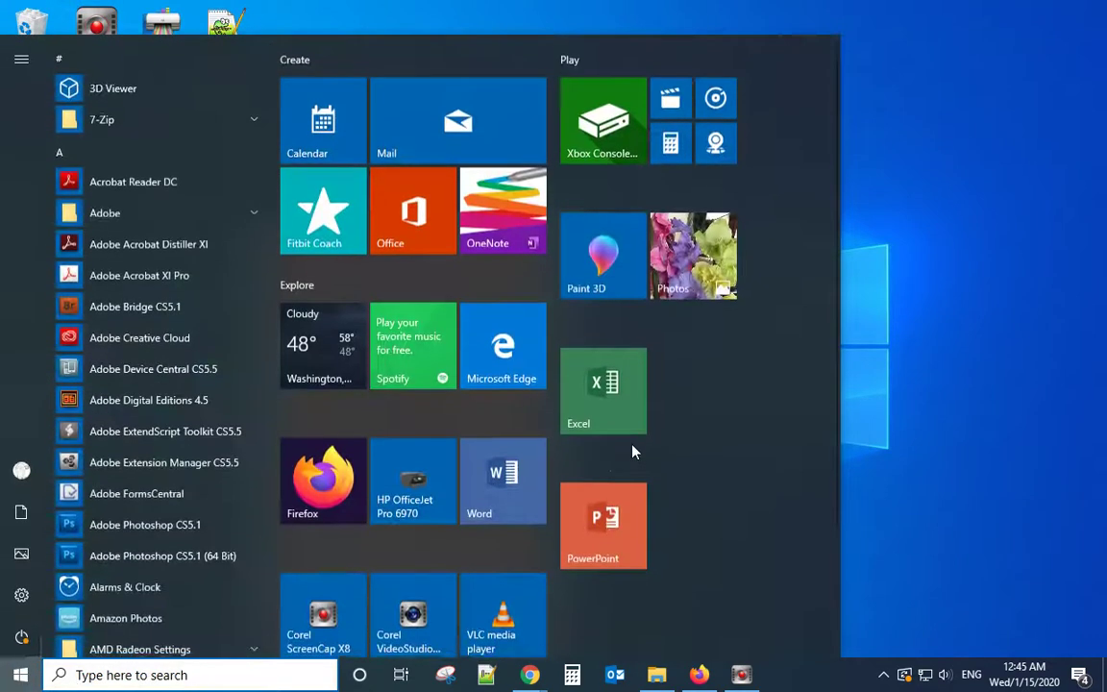
click(486, 504)
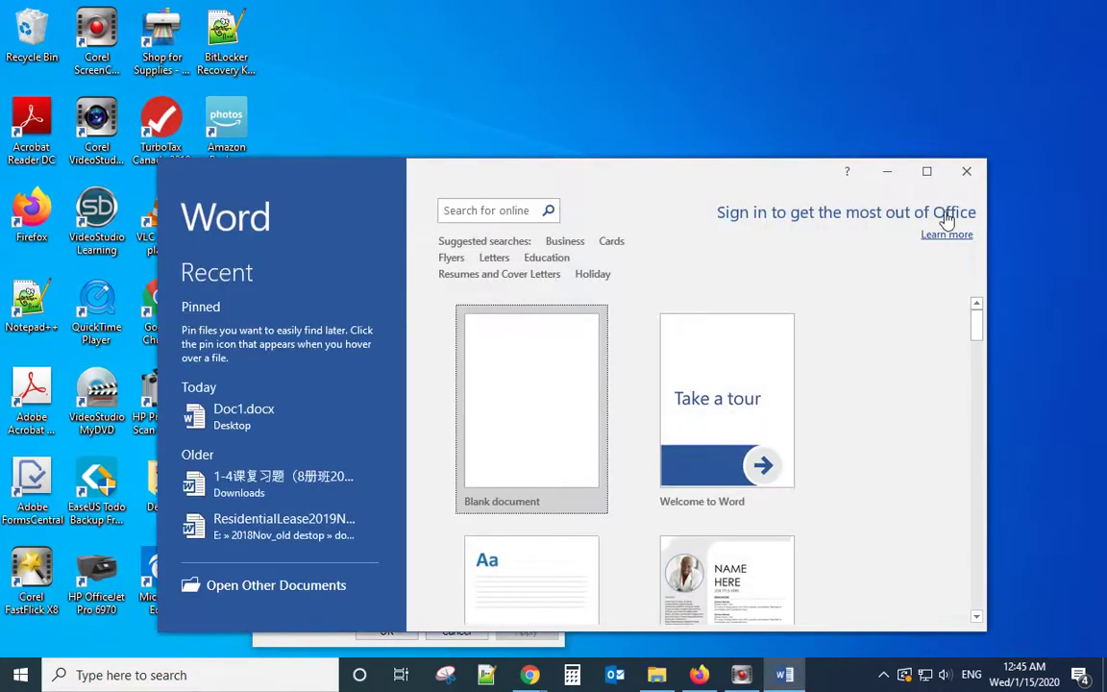
click(557, 356)
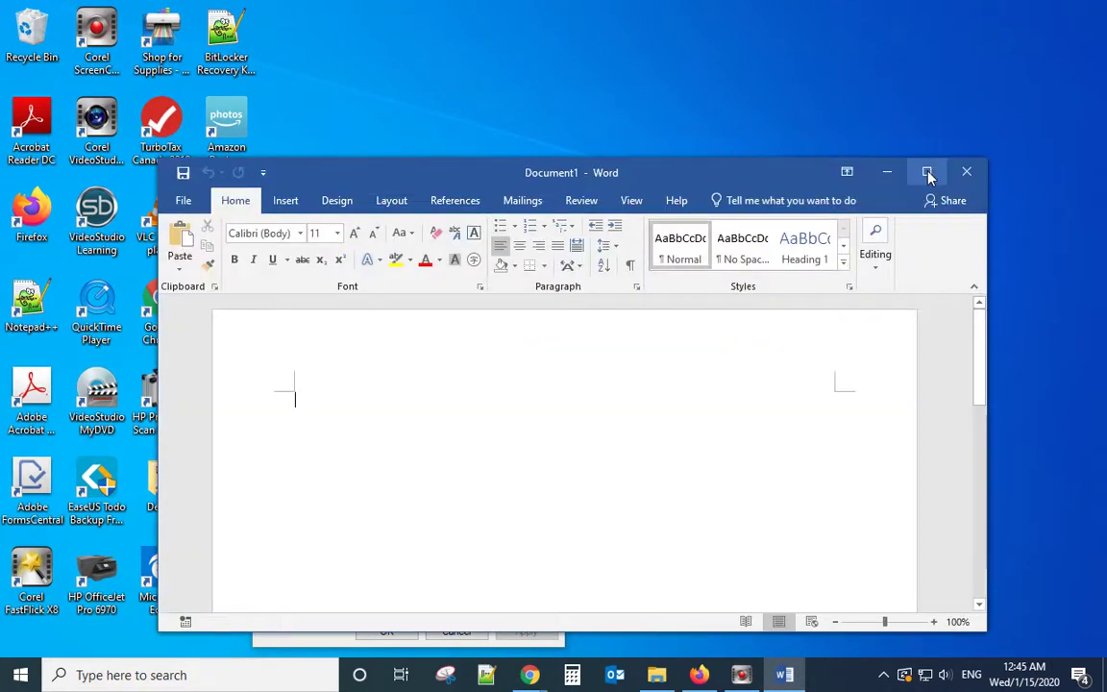
click(924, 171)
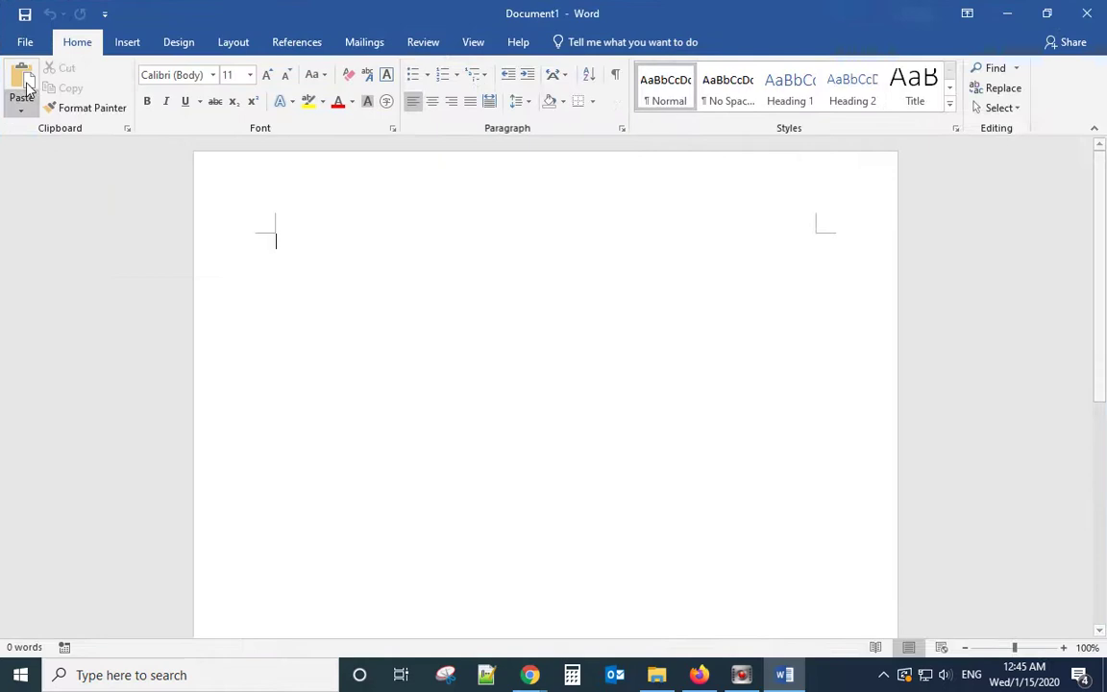
Step: Uncheck the Acrobat PDFMaker Office COM Addin in Word's COM Add-ins list
click(25, 44)
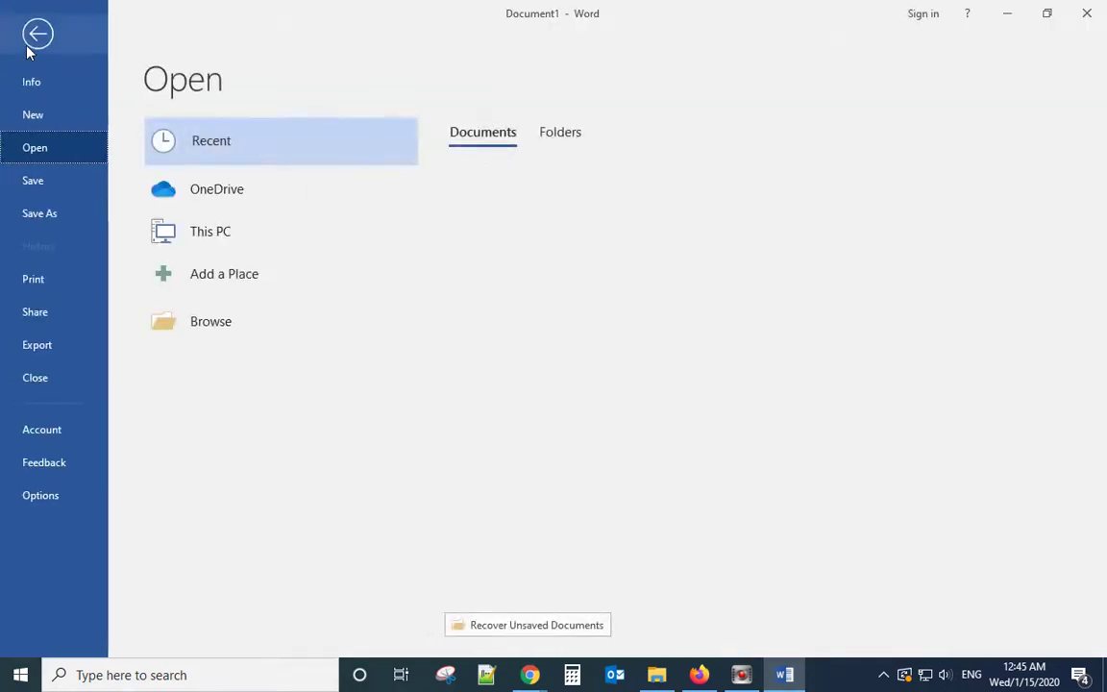
click(33, 494)
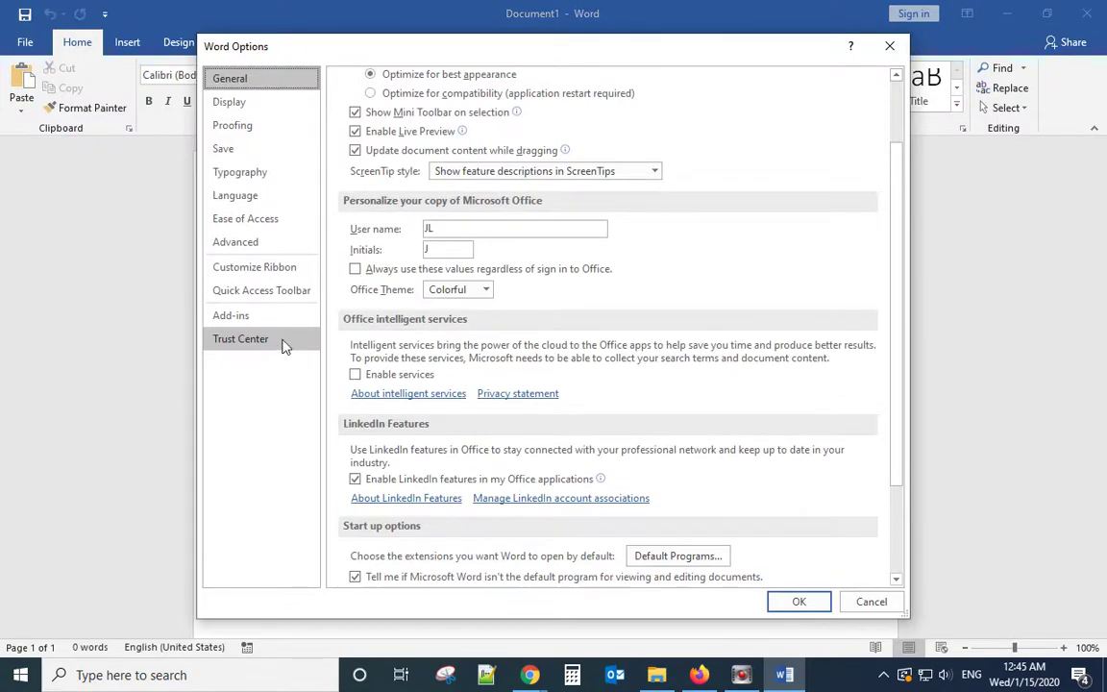
click(242, 325)
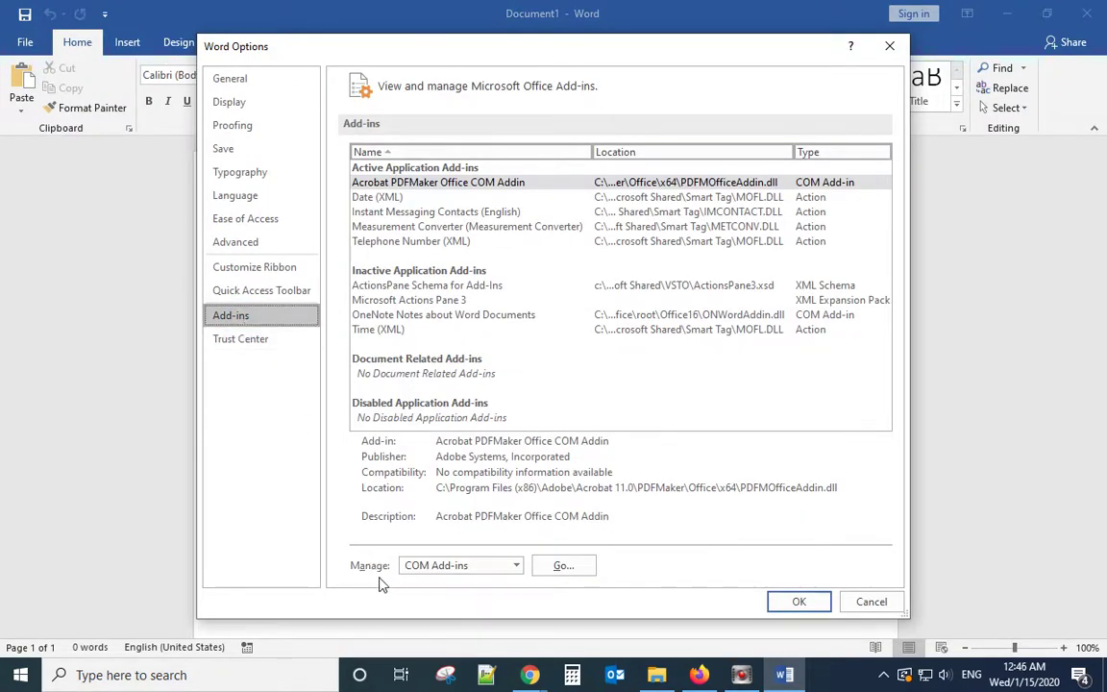
click(563, 568)
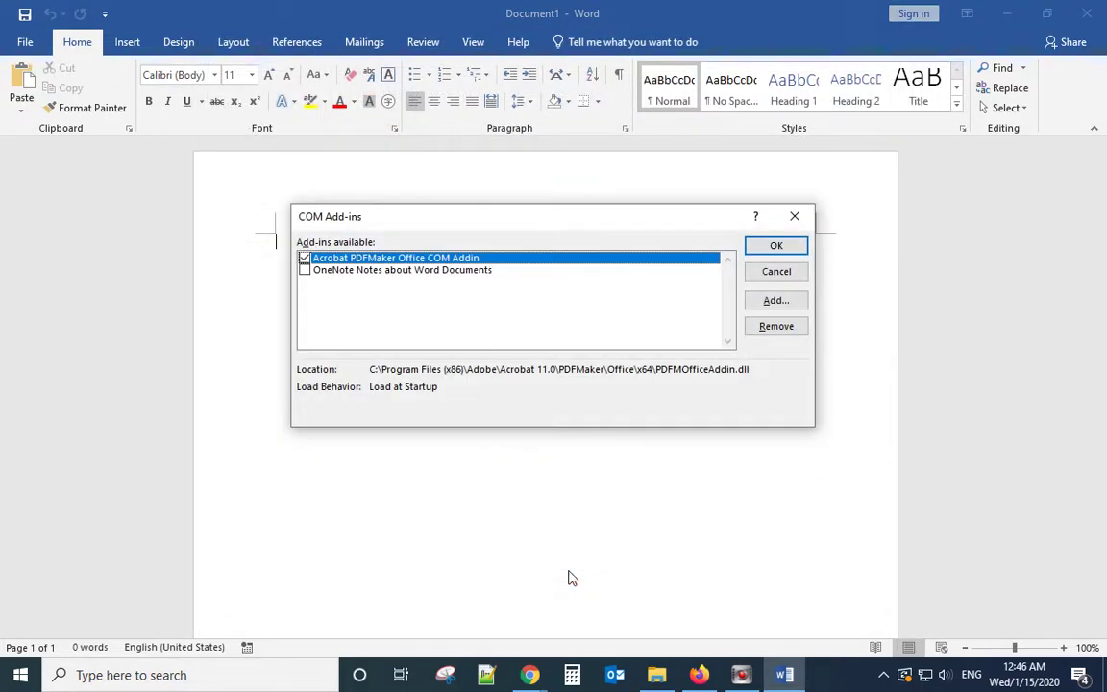
click(304, 258)
click(759, 248)
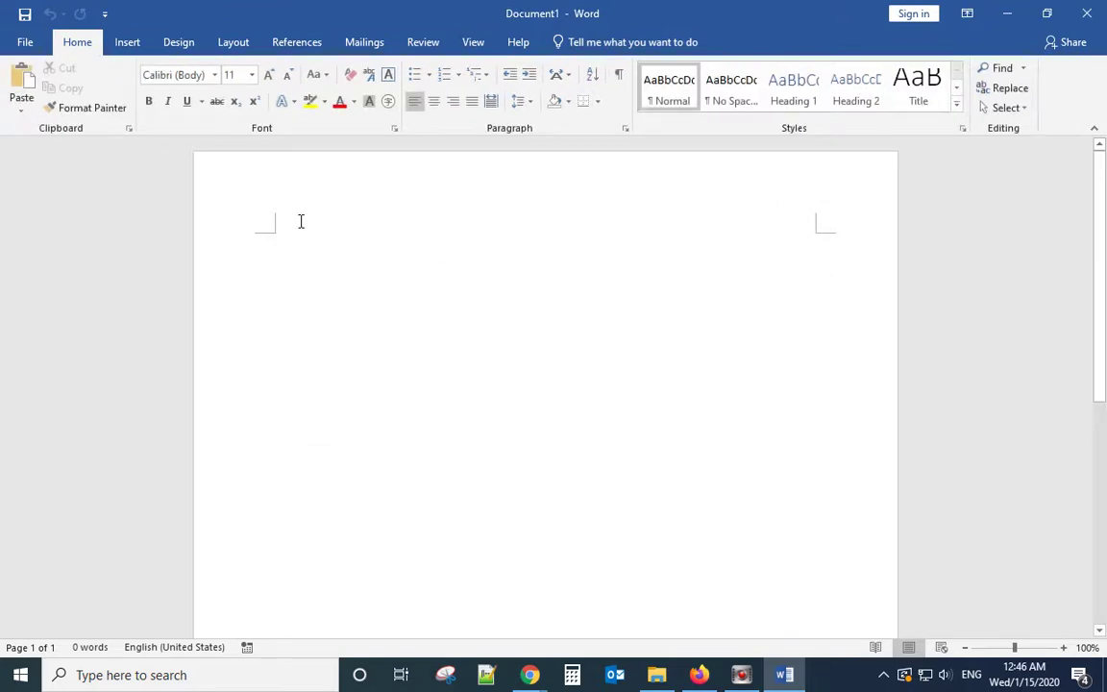
click(25, 42)
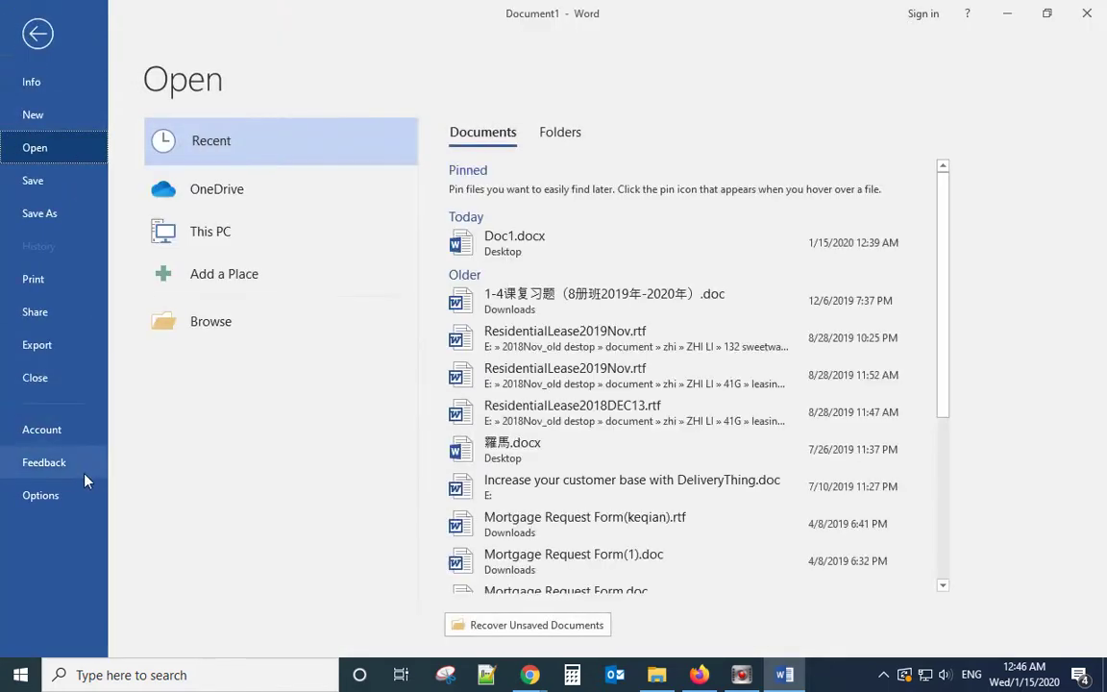
click(39, 494)
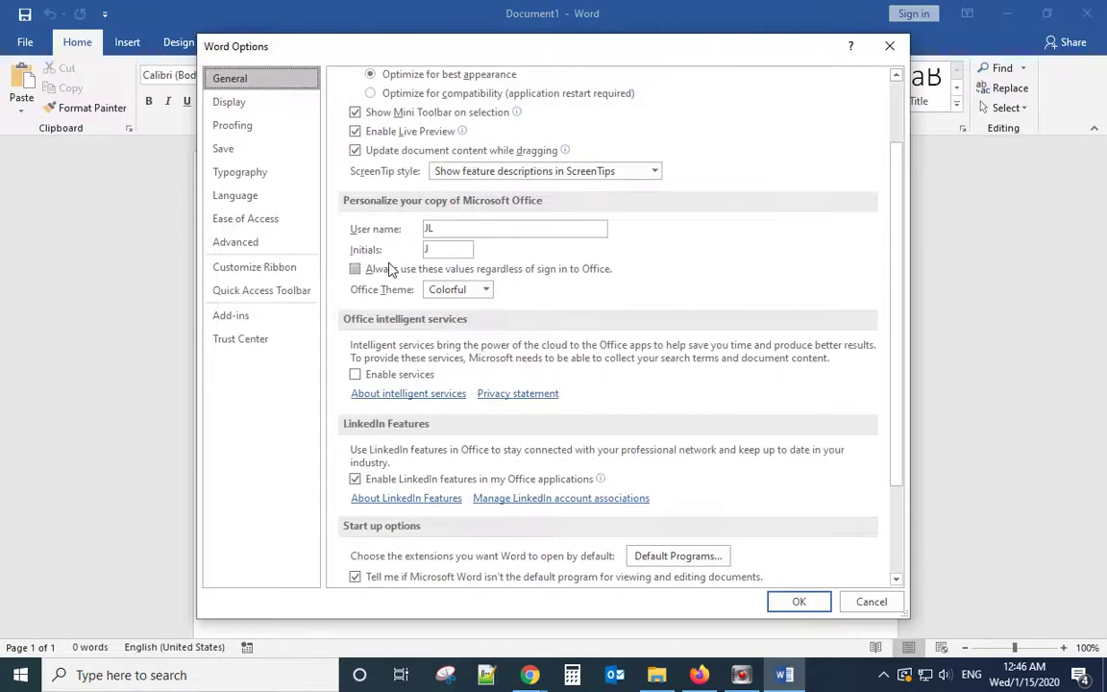
click(248, 317)
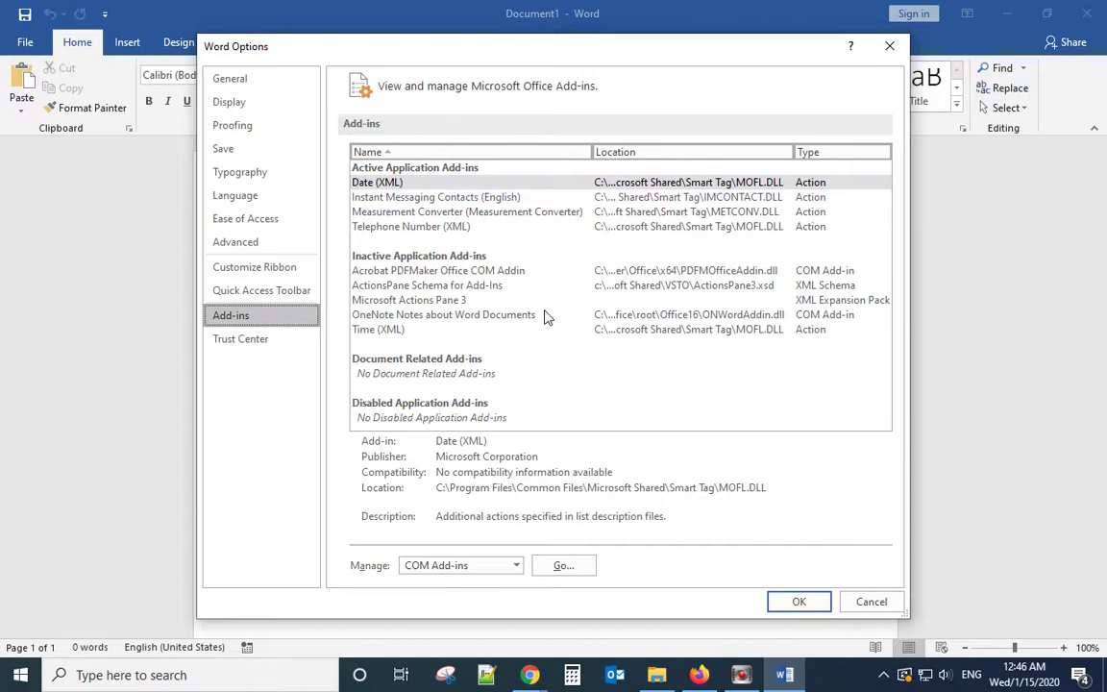
click(871, 601)
Step: Exit Word with its window's Close button, leaving the desktop visible
click(1091, 12)
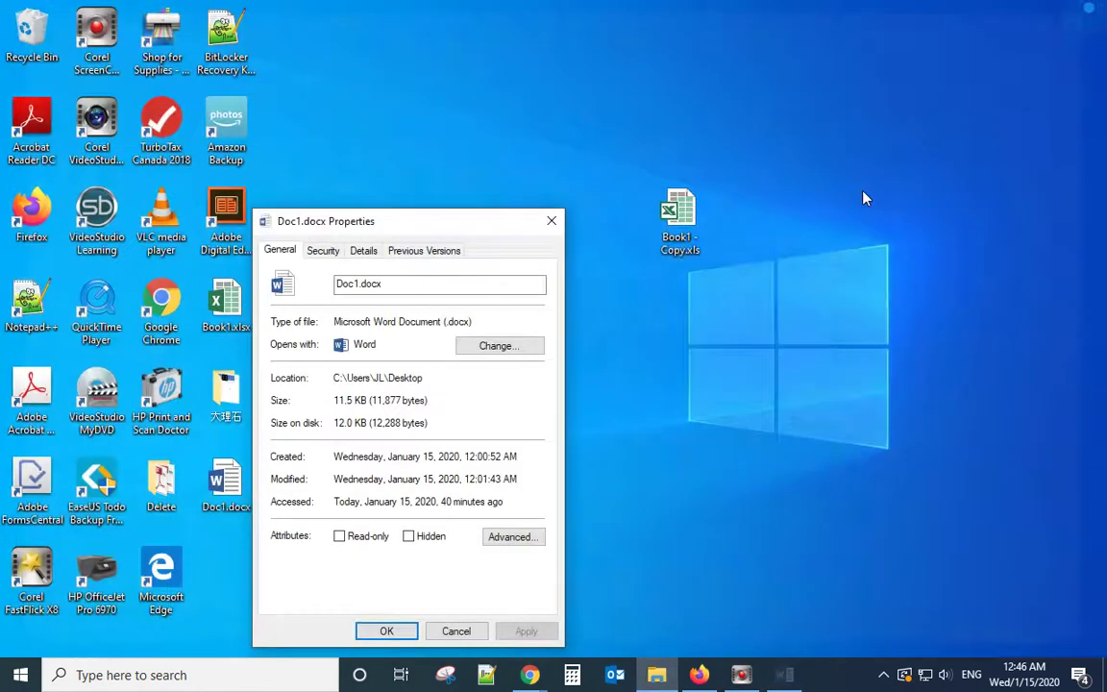